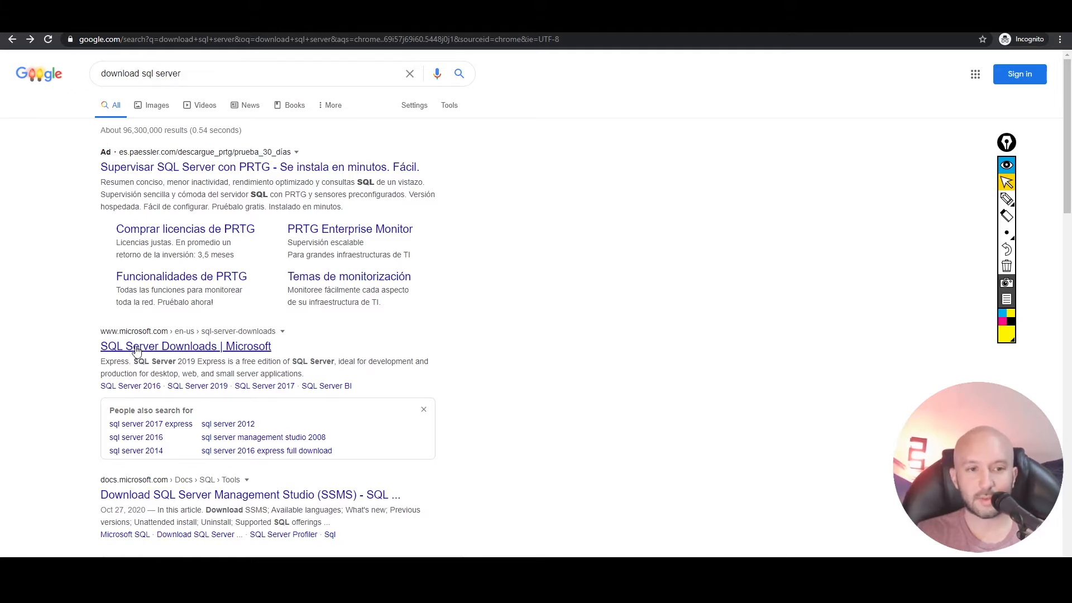
- Open Microsoft's SQL Server Downloads page from the search results and find the free specialized editions
{"action": "left_click", "coordinate": [154, 347]}
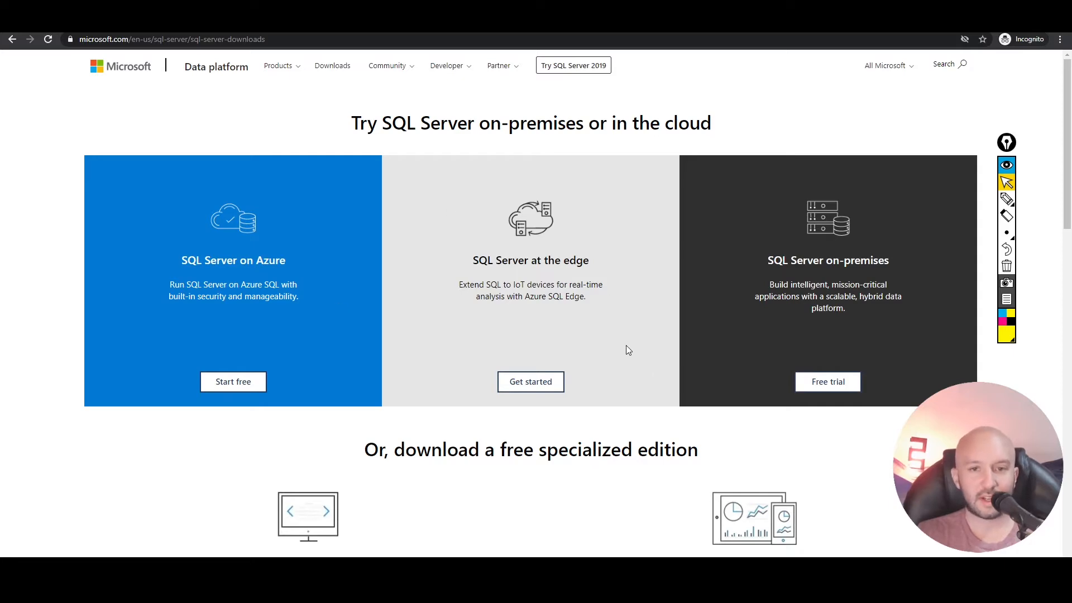
{"action": "scroll", "coordinate": [625, 349], "scroll_direction": "down", "scroll_amount": 2}
{"action": "scroll", "coordinate": [625, 352], "scroll_direction": "down", "scroll_amount": 3}
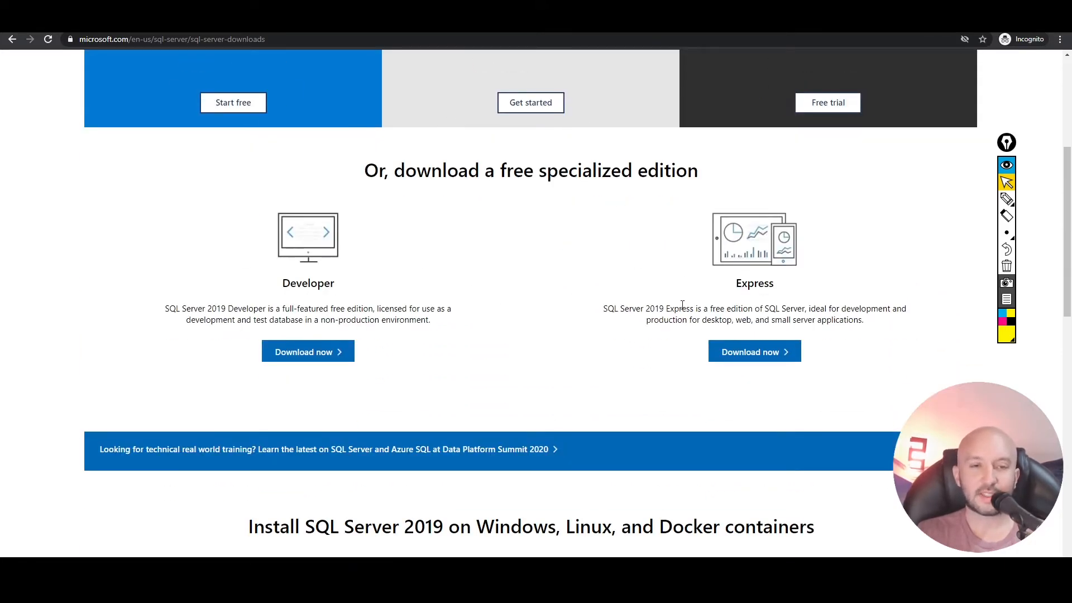
- Draw a yellow arrow to the Developer edition and a blue arrow to the Express edition, and clear both annotations
{"action": "left_click", "coordinate": [1006, 199]}
{"action": "mouse_move", "coordinate": [543, 221]}
{"action": "left_mouse_down"}
{"action": "mouse_move", "coordinate": [409, 269]}
{"action": "mouse_move", "coordinate": [403, 285]}
{"action": "left_mouse_up"}
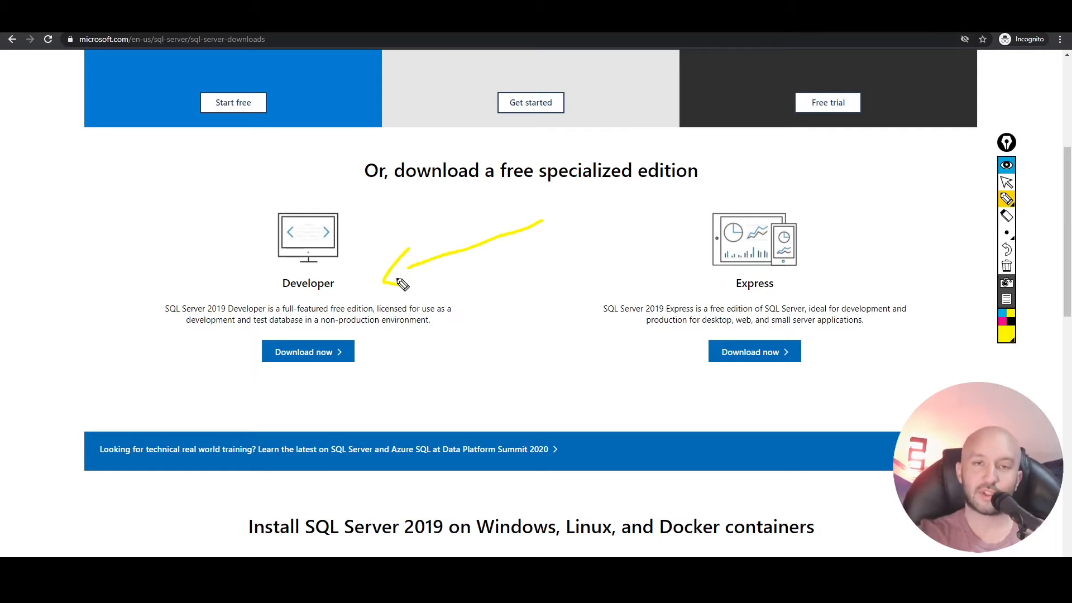
{"action": "left_click", "coordinate": [1002, 314]}
{"action": "mouse_move", "coordinate": [927, 169]}
{"action": "left_mouse_down"}
{"action": "mouse_move", "coordinate": [888, 217]}
{"action": "mouse_move", "coordinate": [927, 250]}
{"action": "left_mouse_up"}
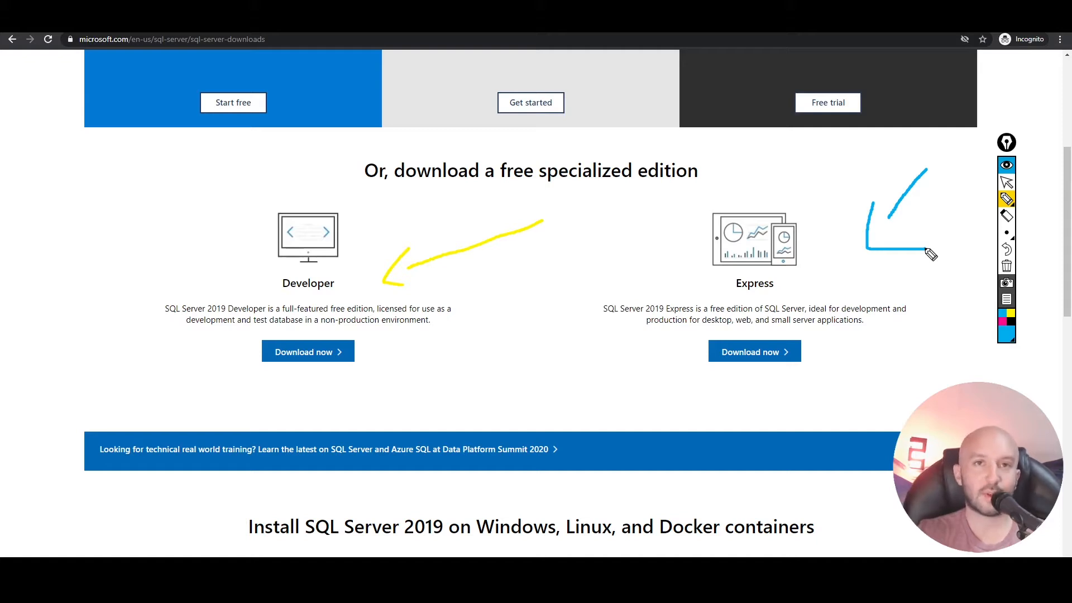
{"action": "left_click", "coordinate": [1007, 267]}
{"action": "left_click", "coordinate": [1006, 183]}
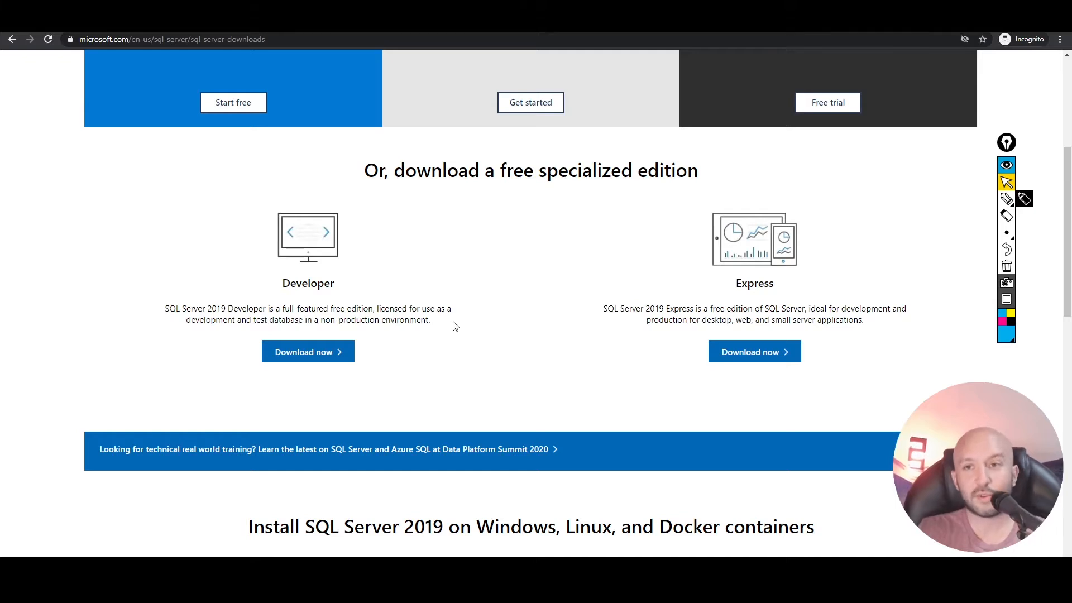
- Download SQL Server 2019 Express and install it with the Basic type in the default location, accepting the license terms
{"action": "left_click", "coordinate": [748, 353]}
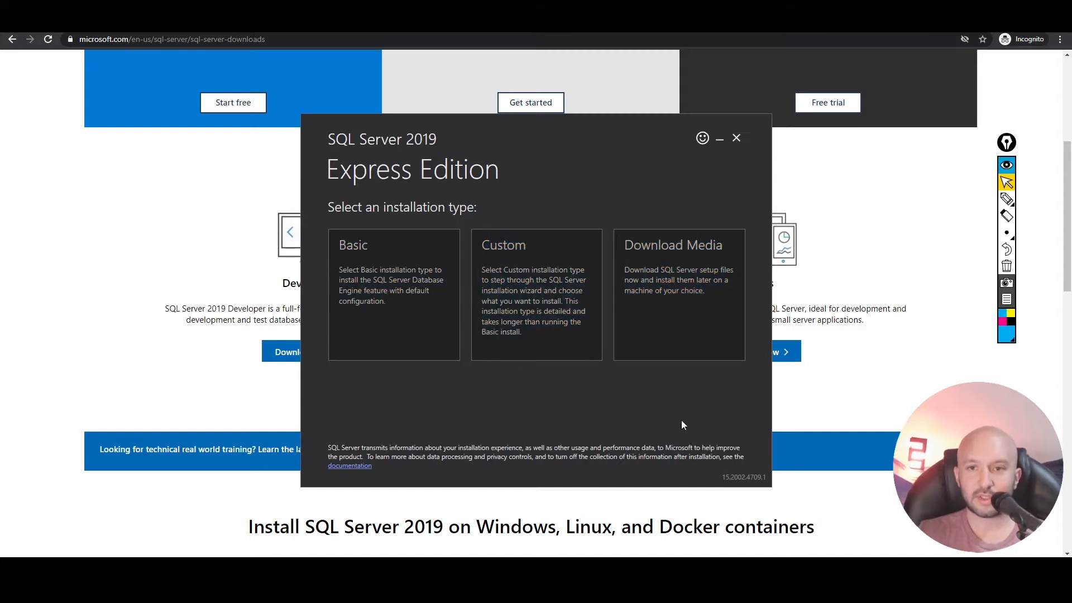
{"action": "left_click", "coordinate": [376, 296]}
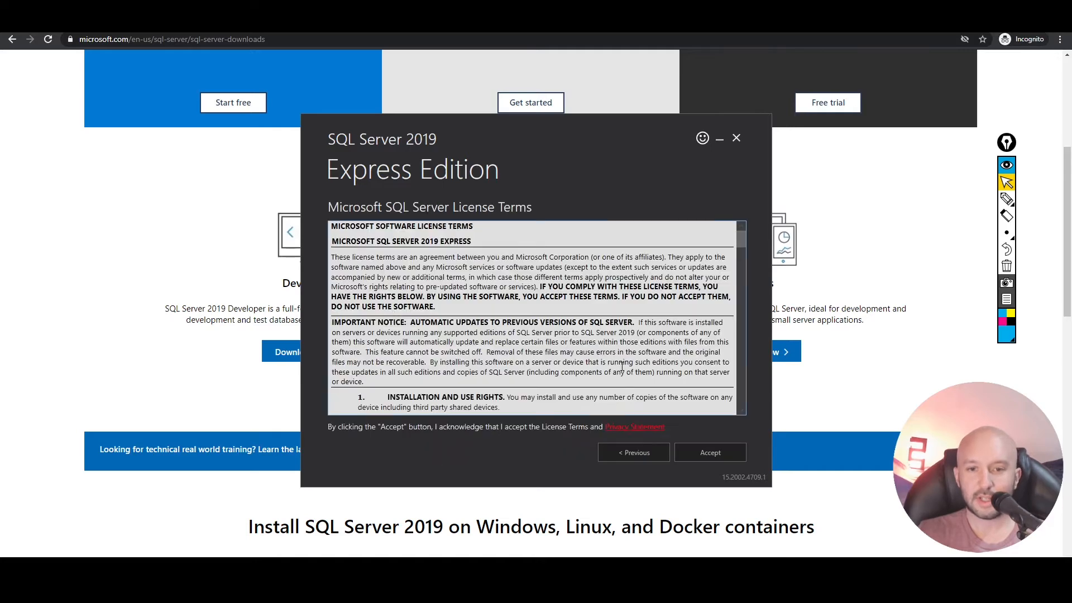
{"action": "scroll", "coordinate": [565, 350], "scroll_direction": "down", "scroll_amount": 2}
{"action": "scroll", "coordinate": [565, 349], "scroll_direction": "down", "scroll_amount": 2}
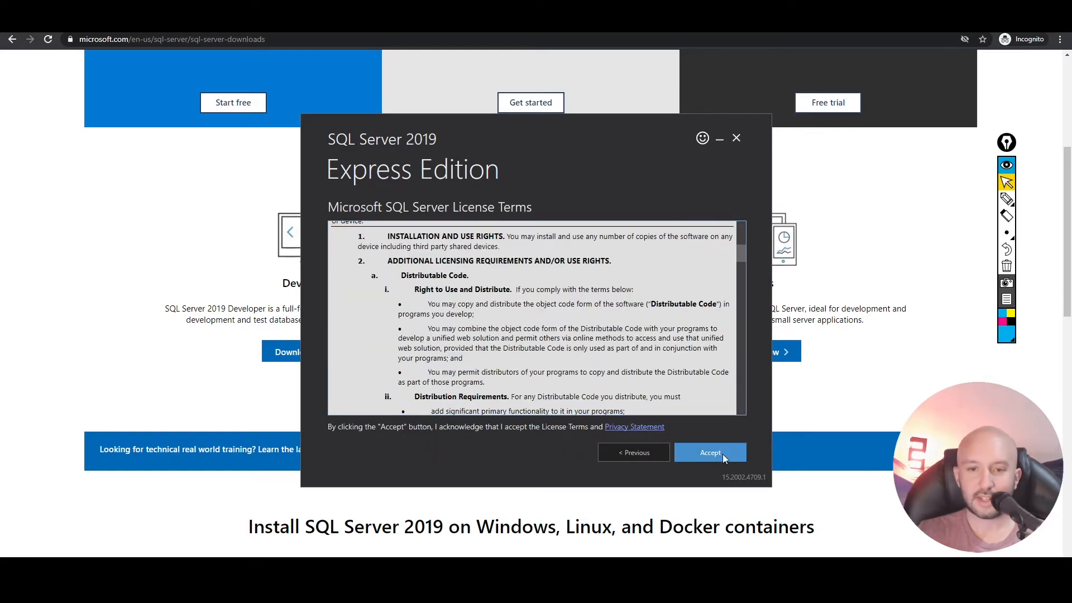
{"action": "left_click", "coordinate": [710, 452]}
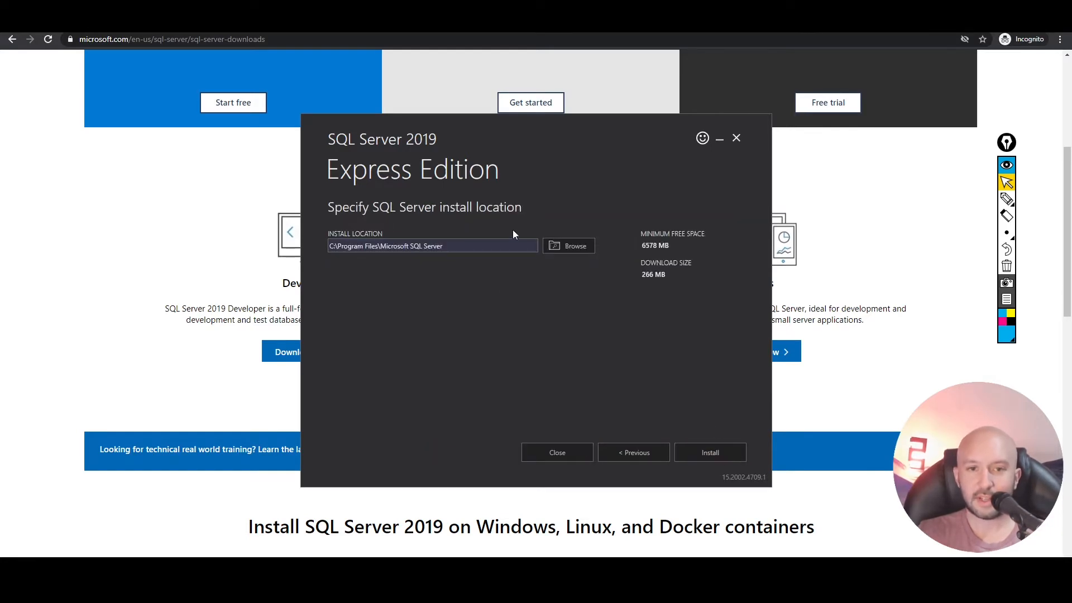
{"action": "left_click", "coordinate": [722, 453]}
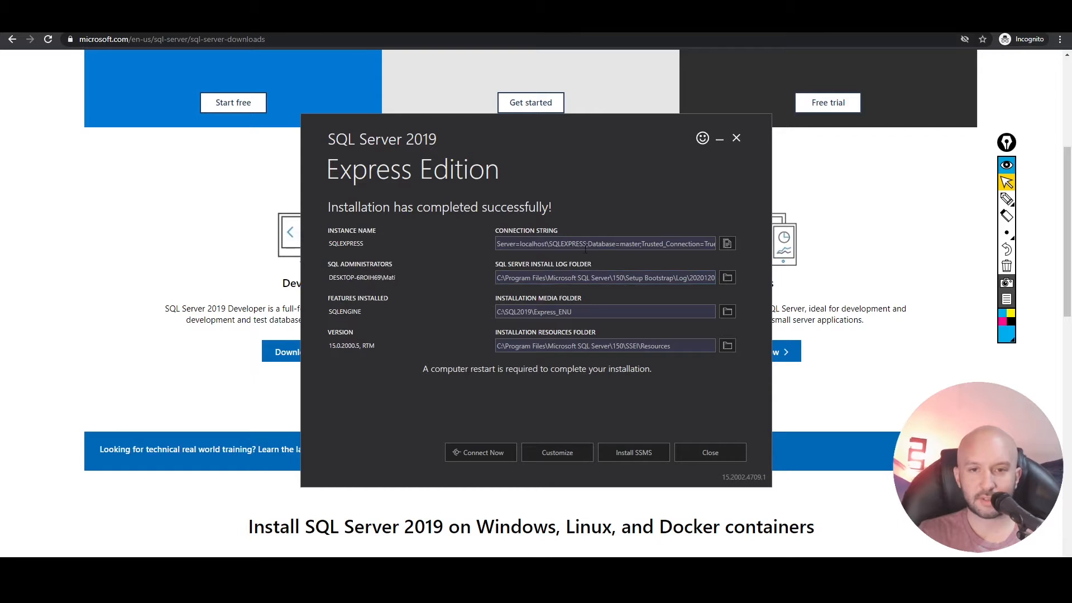
- Download SQL Server Management Studio 18.7.1 from the SQL Server installer's link, install it in the default location and close the setup
{"action": "left_click", "coordinate": [625, 452]}
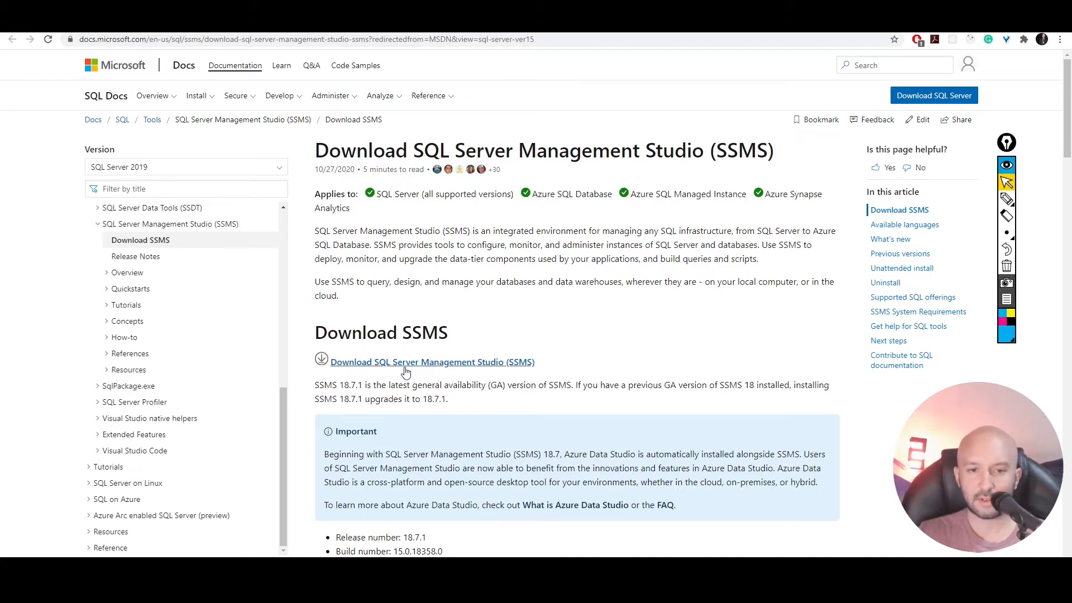
{"action": "left_click", "coordinate": [432, 365]}
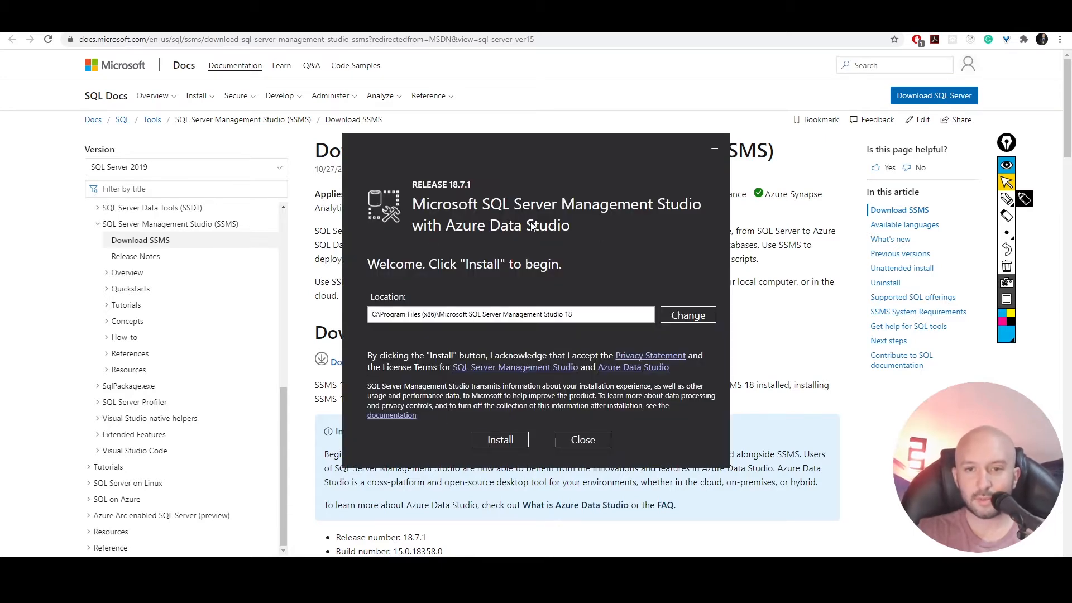
{"action": "left_click", "coordinate": [497, 444]}
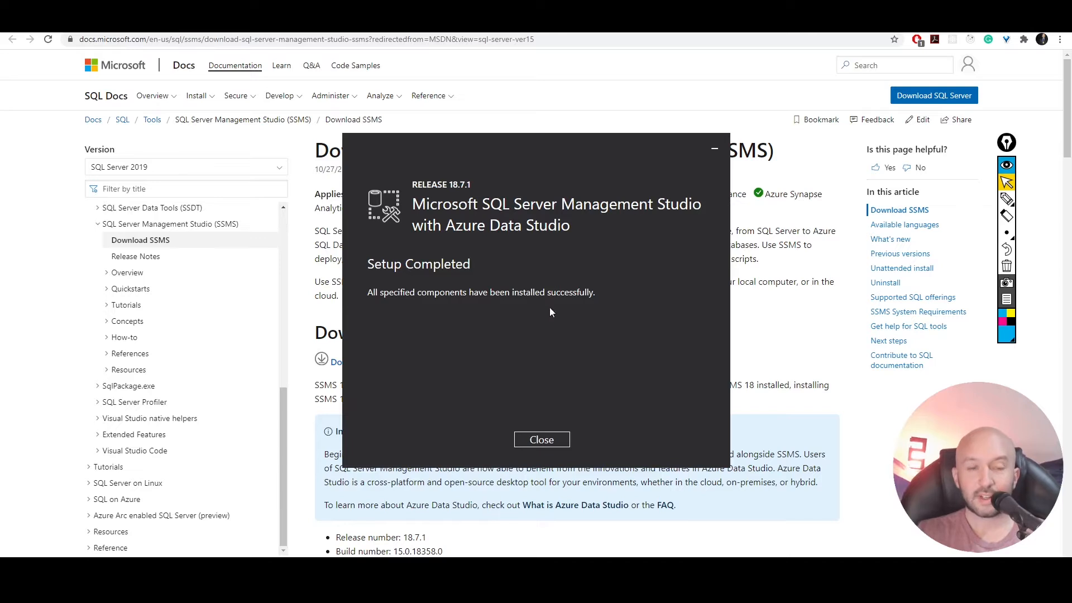
{"action": "left_click", "coordinate": [542, 440]}
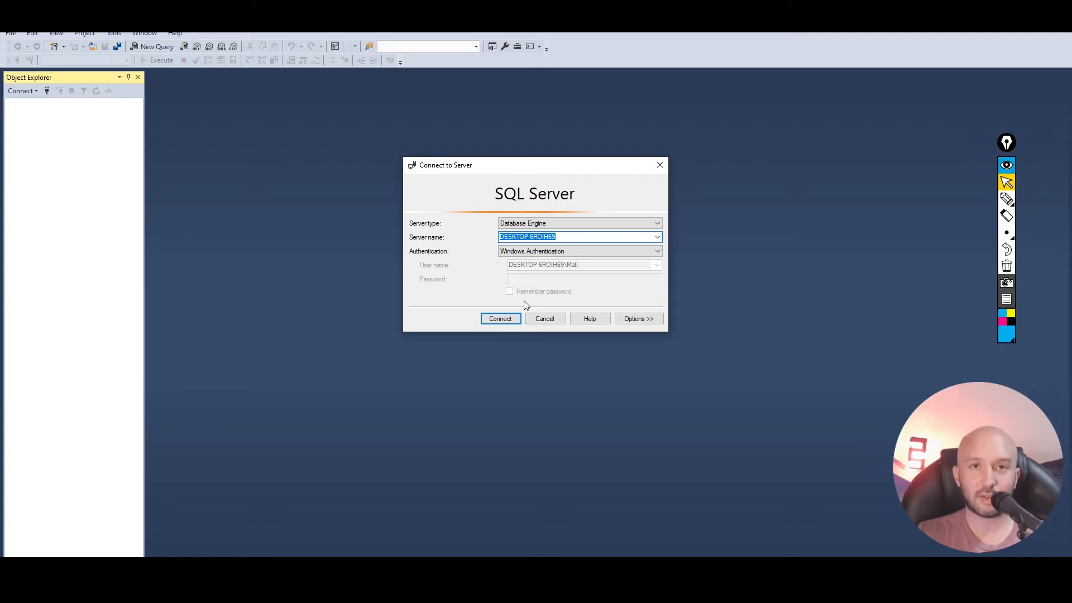
- In SQL Server Management Studio, connect to the local Database Engine with Windows Authentication and expand the Databases folder
{"action": "left_click", "coordinate": [511, 322]}
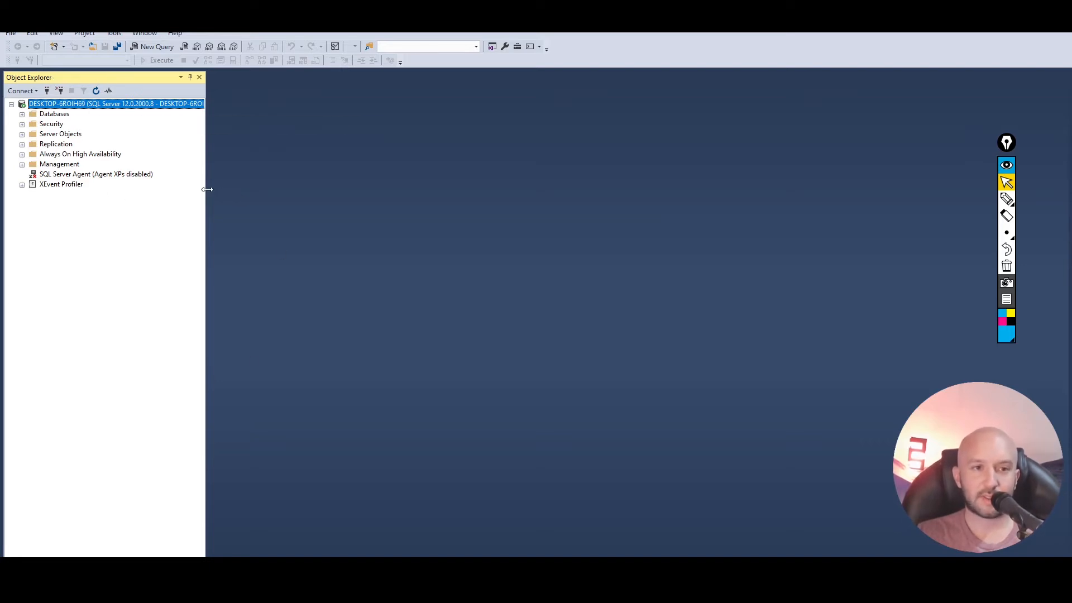
{"action": "mouse_move", "coordinate": [207, 190]}
{"action": "left_mouse_down"}
{"action": "mouse_move", "coordinate": [280, 191]}
{"action": "mouse_move", "coordinate": [167, 199]}
{"action": "mouse_move", "coordinate": [208, 202]}
{"action": "left_mouse_up"}
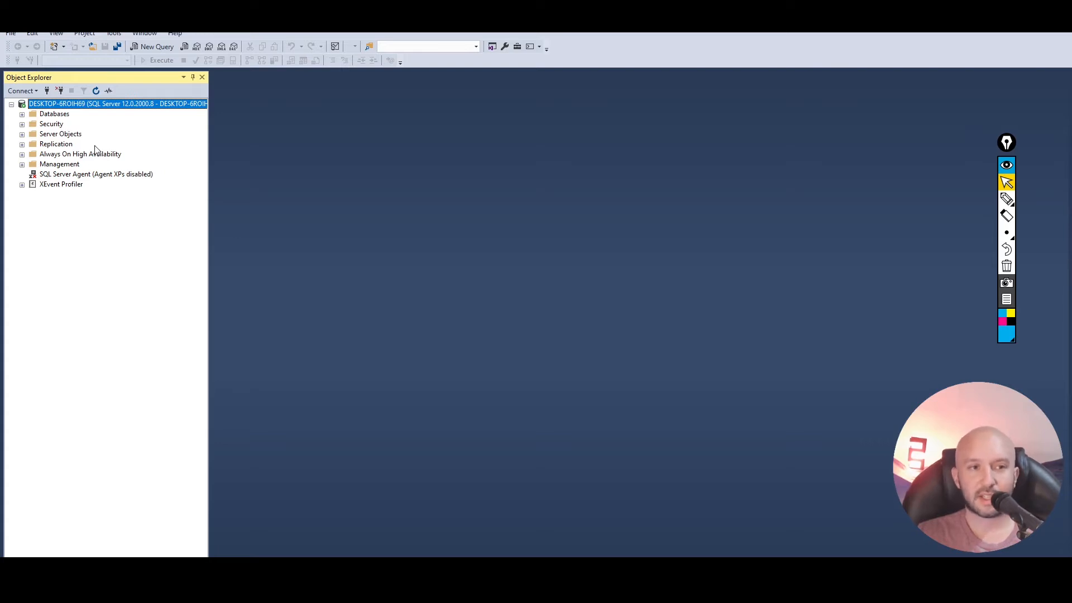
{"action": "left_click", "coordinate": [29, 115]}
{"action": "left_click", "coordinate": [22, 115]}
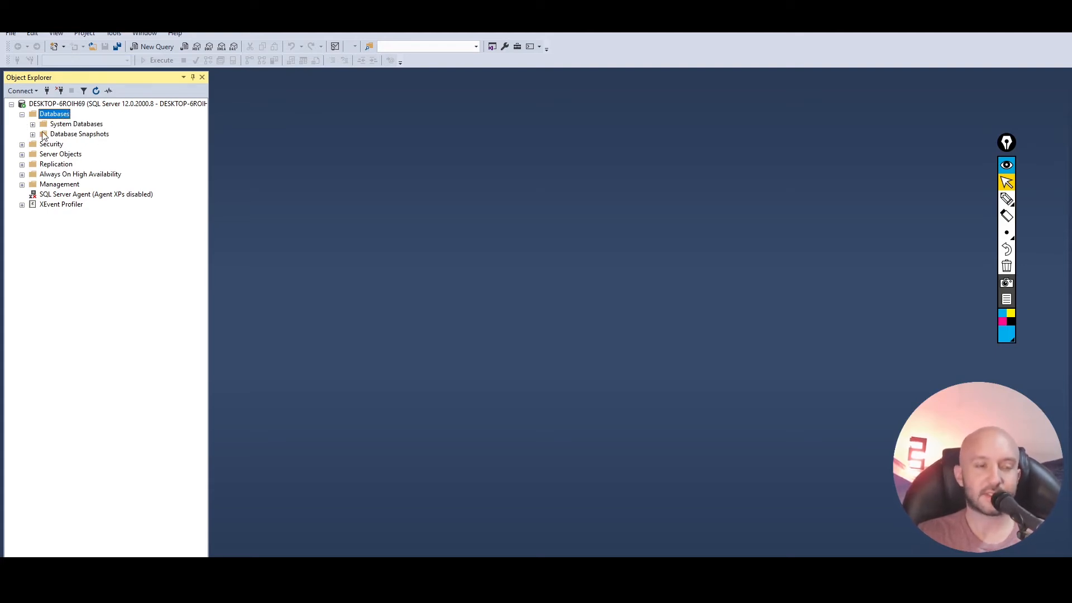
- Create a new database named TutorialSQL with the default owner and file settings
{"action": "right_click", "coordinate": [56, 116]}
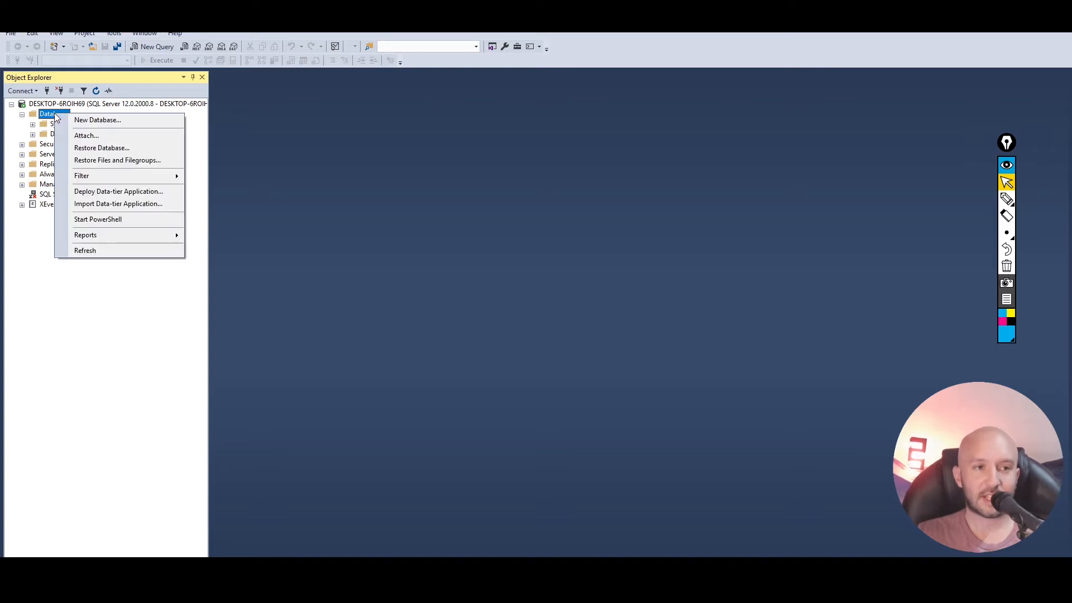
{"action": "left_click", "coordinate": [108, 122]}
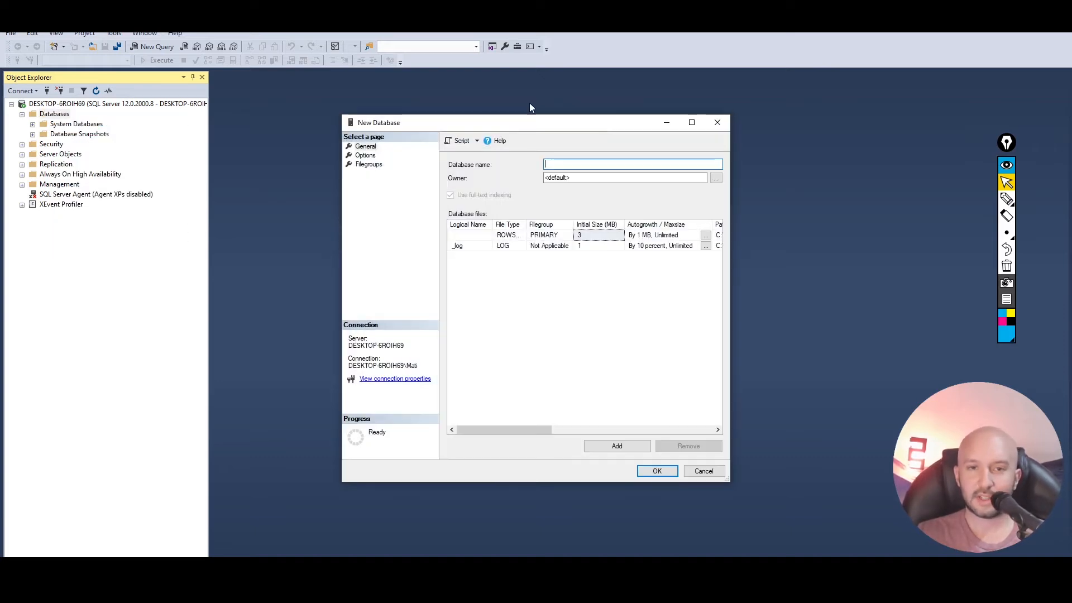
{"action": "left_click_drag", "start_coordinate": [533, 122], "coordinate": [515, 115]}
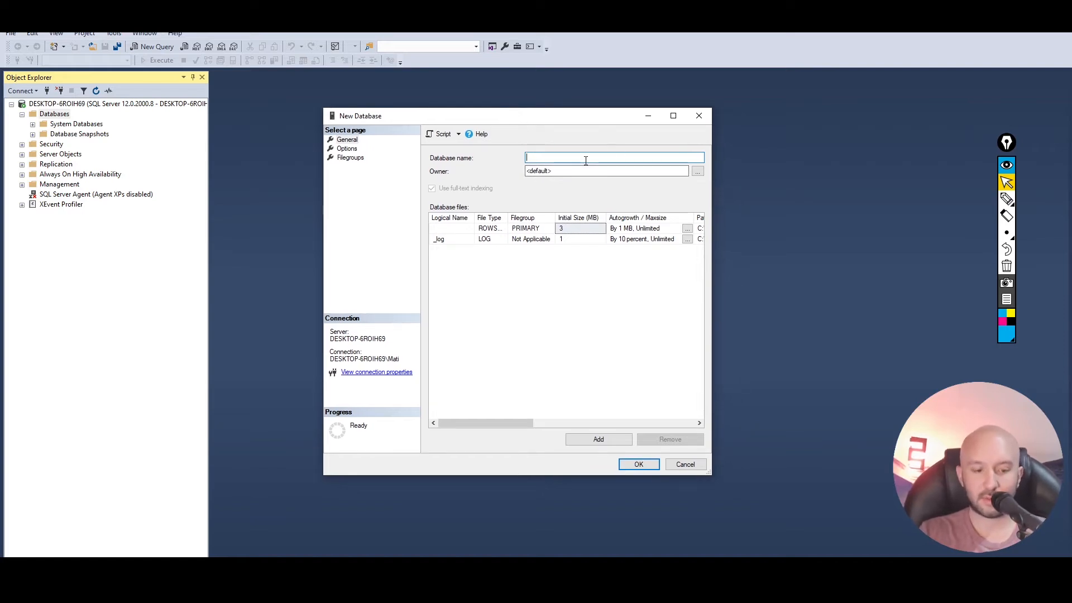
{"action": "type", "text": "TutorialSQL"}
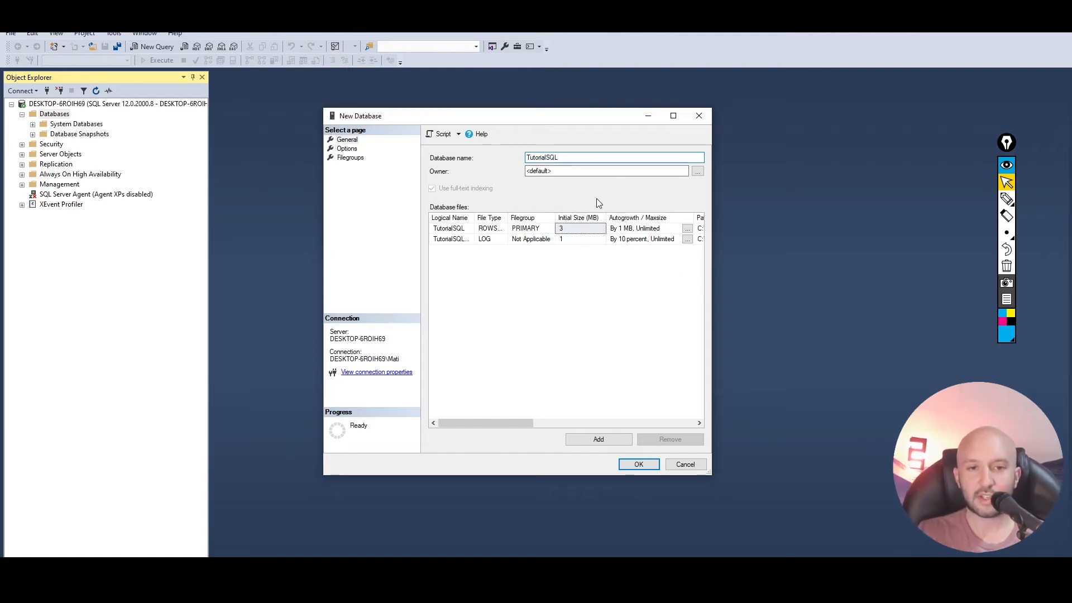
{"action": "mouse_move", "coordinate": [501, 425]}
{"action": "left_mouse_down"}
{"action": "mouse_move", "coordinate": [641, 423]}
{"action": "mouse_move", "coordinate": [498, 425]}
{"action": "left_mouse_up"}
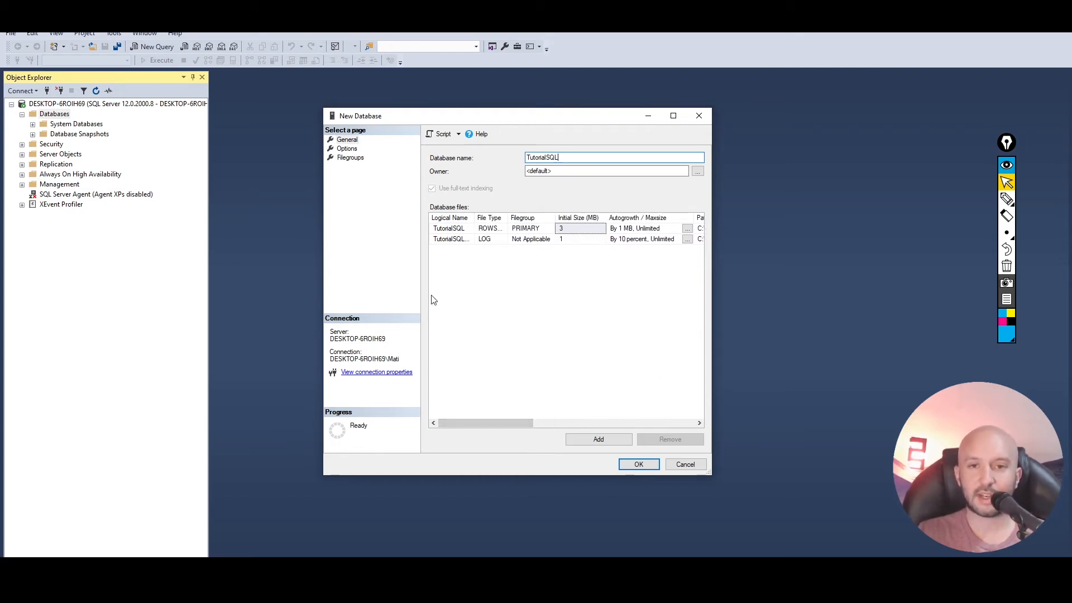
{"action": "left_click", "coordinate": [639, 465]}
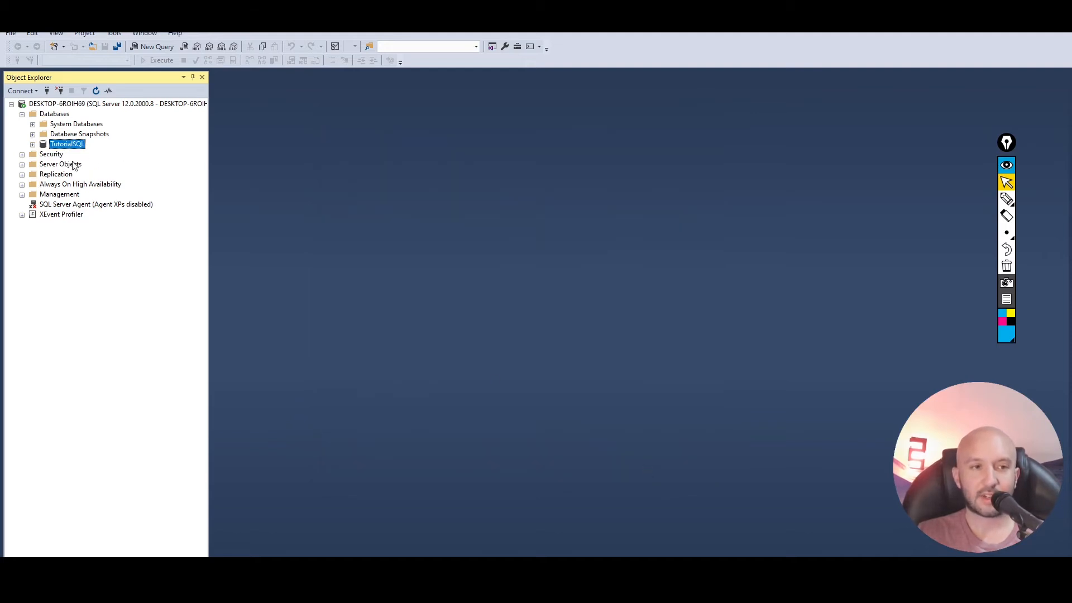
- Expand the TutorialSQL database and start a new table in its Tables folder
{"action": "left_click", "coordinate": [33, 145]}
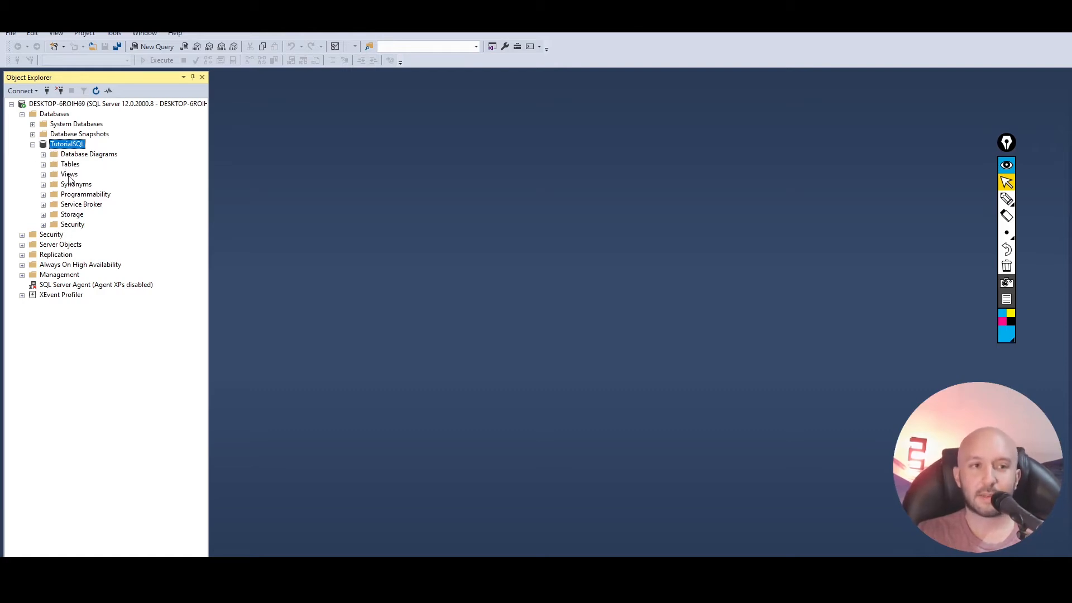
{"action": "left_click", "coordinate": [43, 164]}
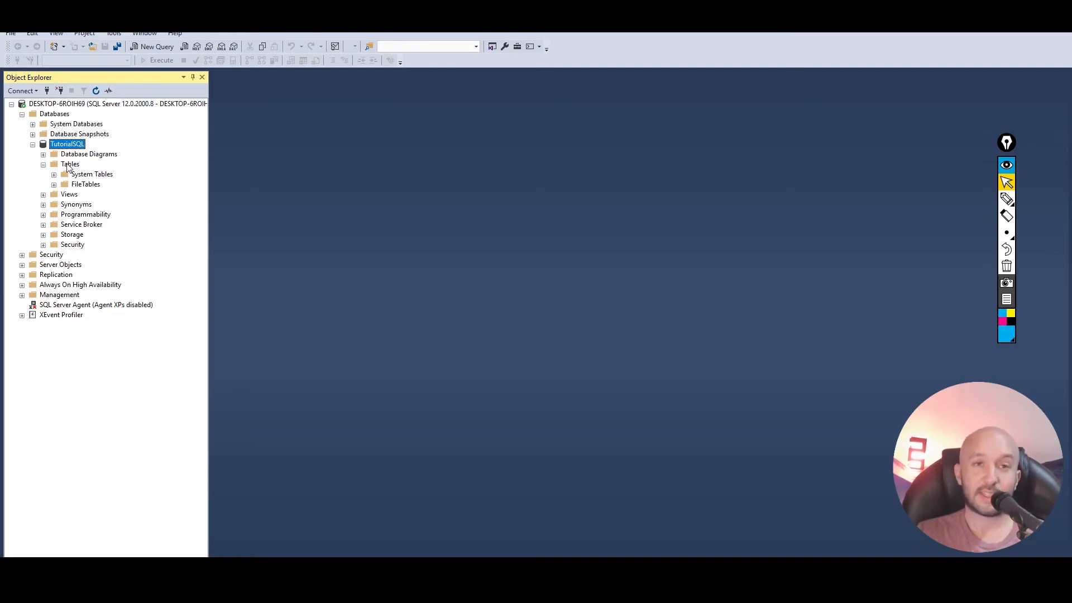
{"action": "left_click", "coordinate": [70, 165]}
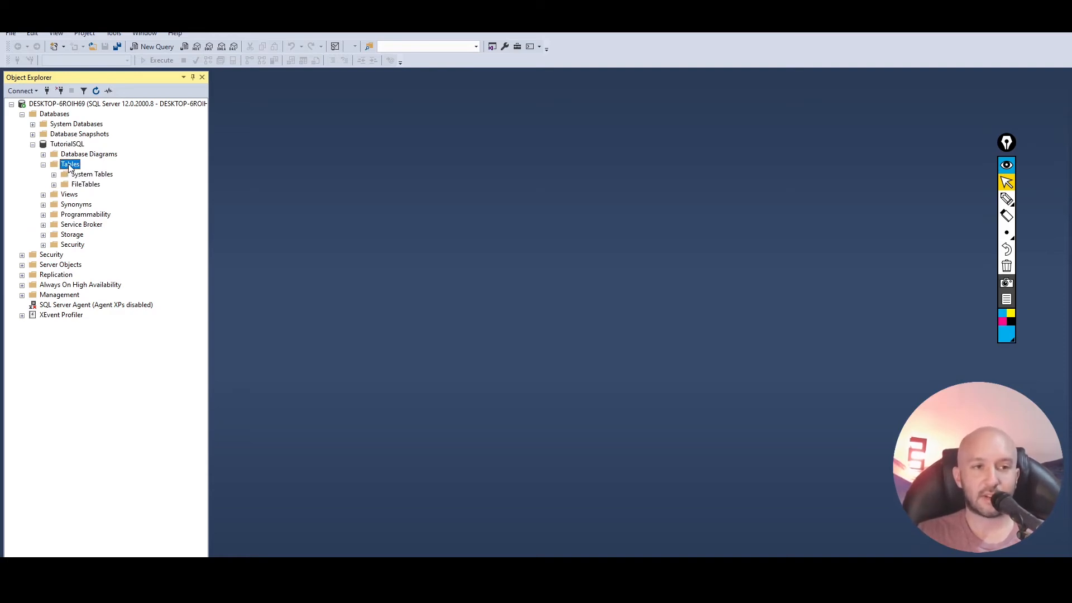
{"action": "right_click", "coordinate": [69, 167]}
{"action": "mouse_move", "coordinate": [92, 172]}
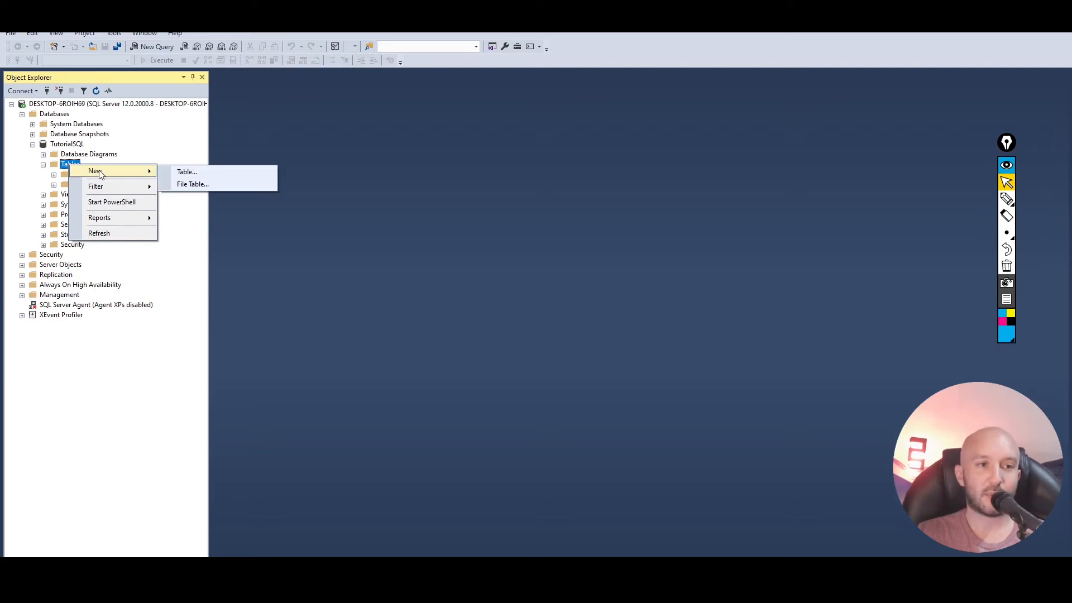
{"action": "left_click", "coordinate": [206, 176]}
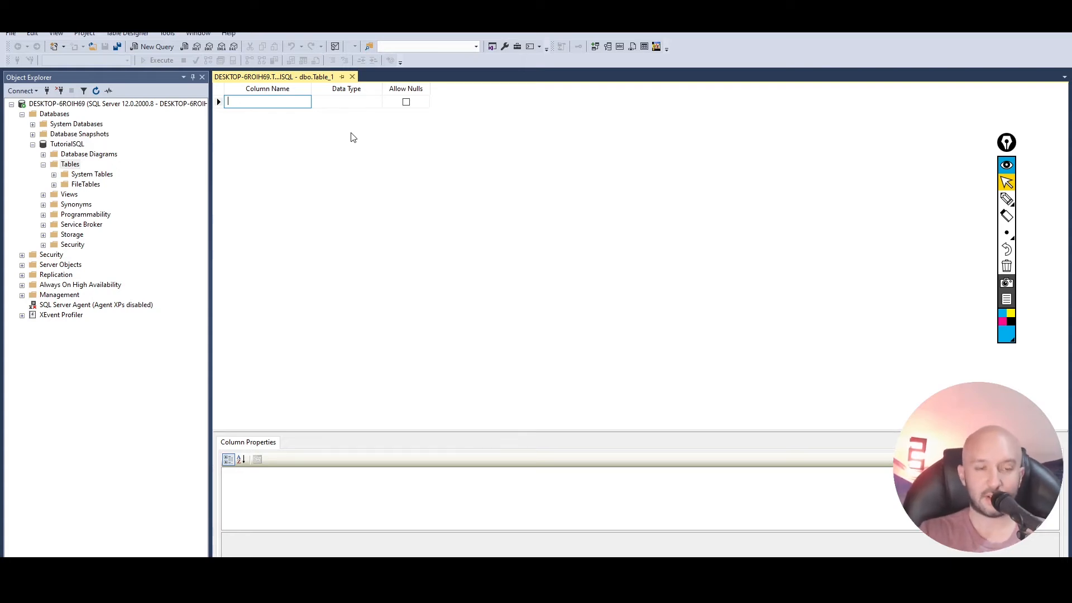
- Add an id column with data type numeric(18, 0) that does not allow nulls
{"action": "type", "text": "id"}
{"action": "key", "text": "Tab"}
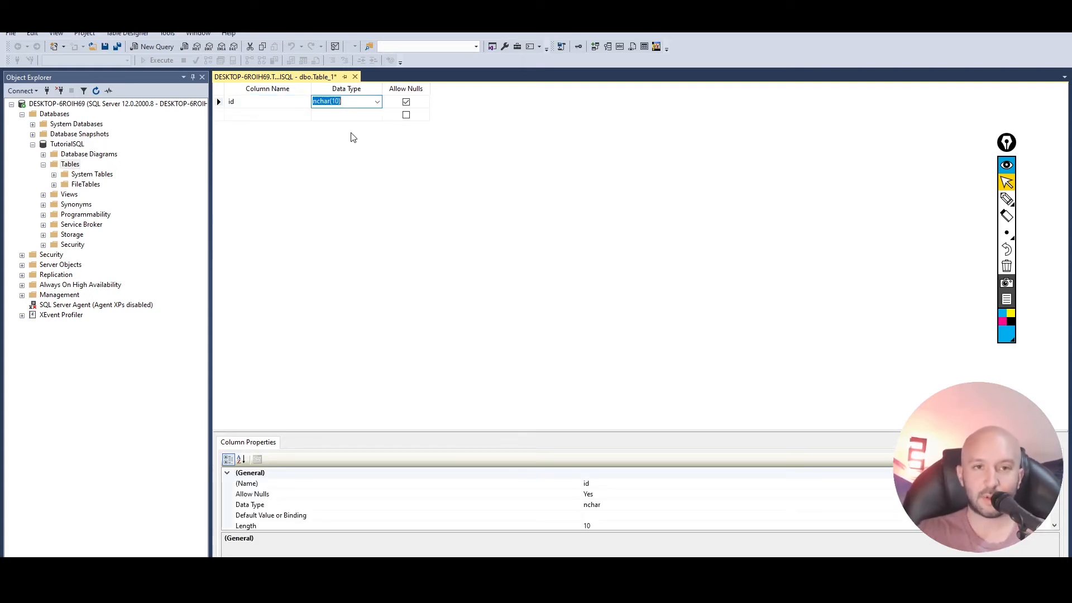
{"action": "type", "text": "numeric"}
{"action": "key", "text": "Tab"}
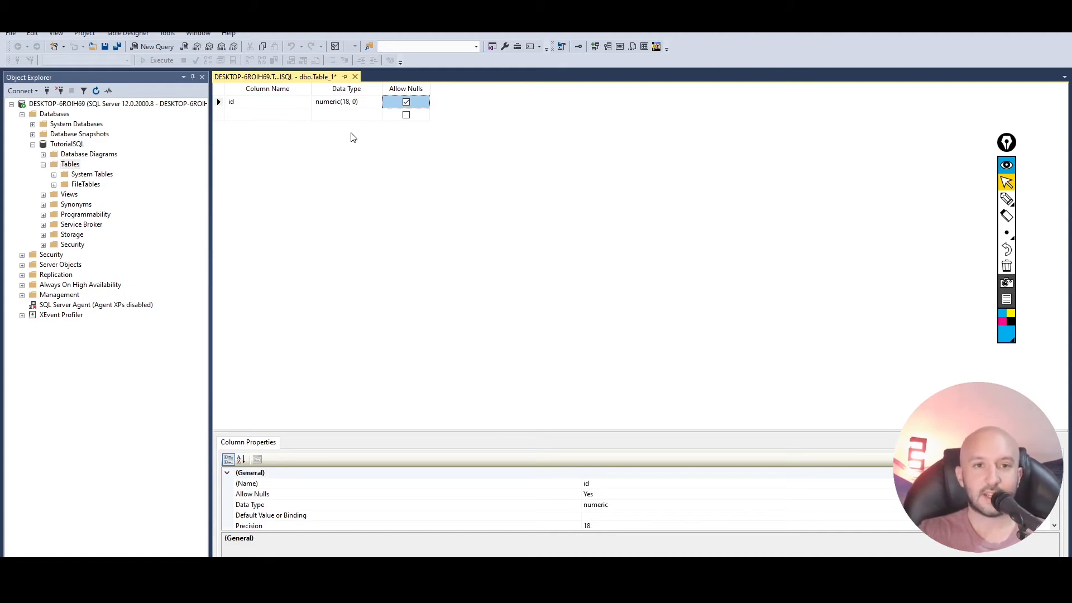
{"action": "left_click", "coordinate": [407, 103]}
- Add a name column with data type nvarchar(50) that does not allow nulls
{"action": "left_click", "coordinate": [243, 114]}
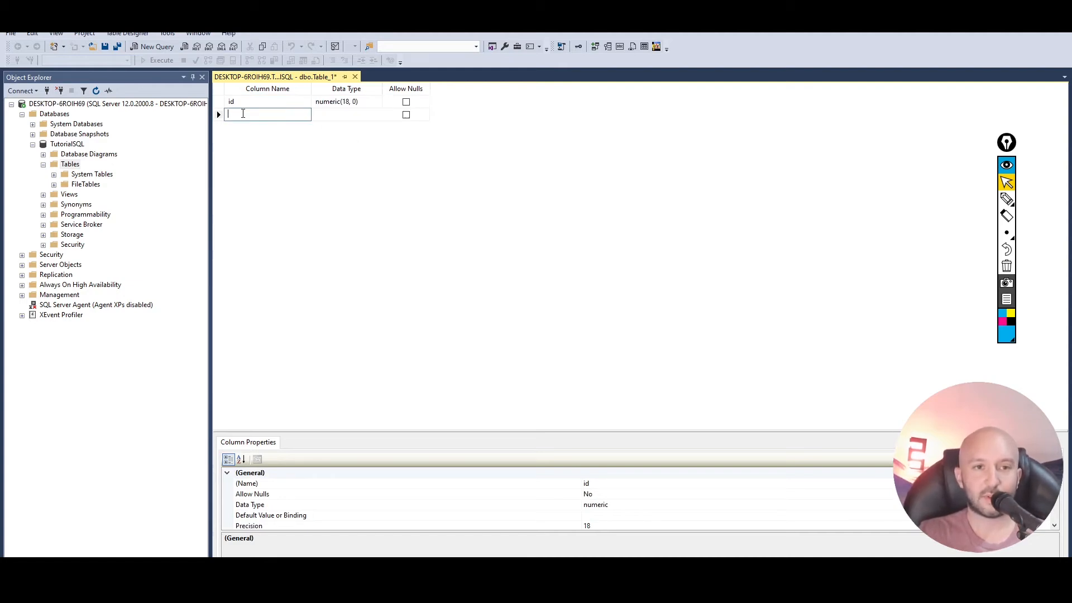
{"action": "type", "text": "name"}
{"action": "key", "text": "Tab"}
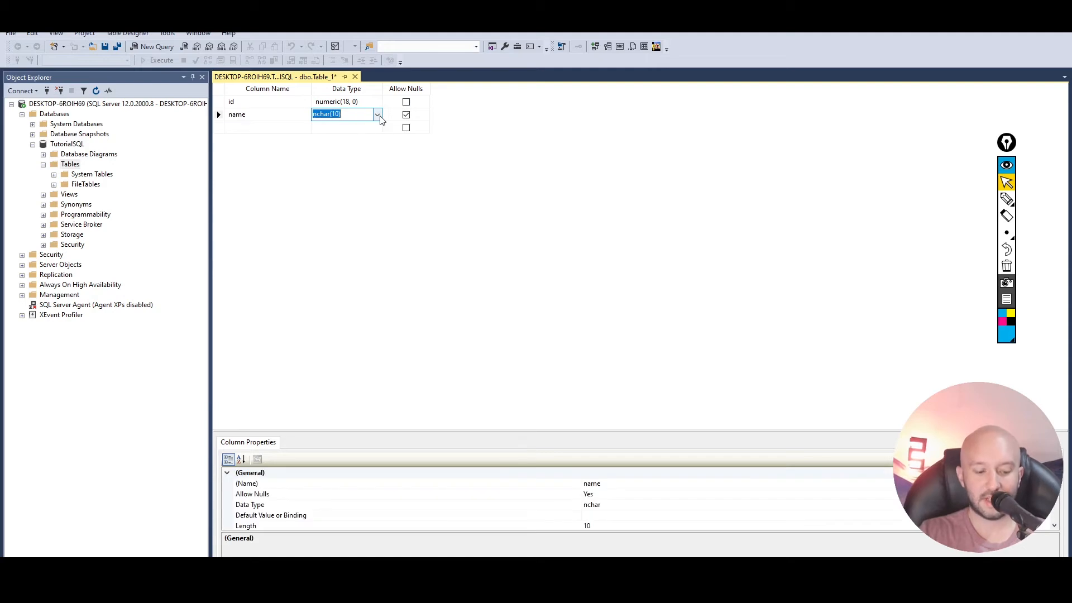
{"action": "type", "text": "nvar"}
{"action": "key", "text": "Tab"}
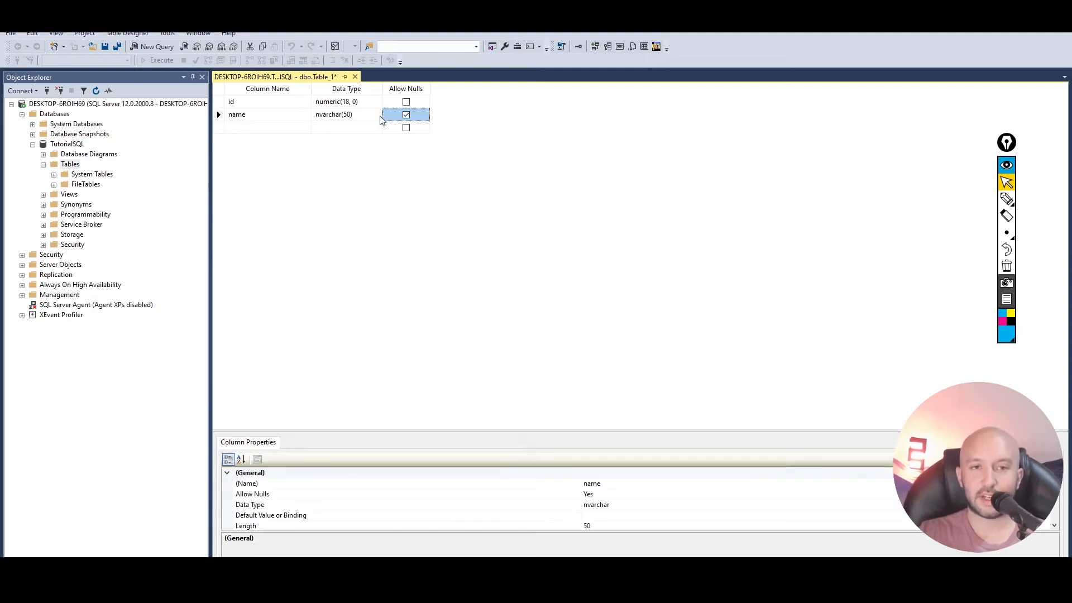
{"action": "left_click", "coordinate": [407, 115]}
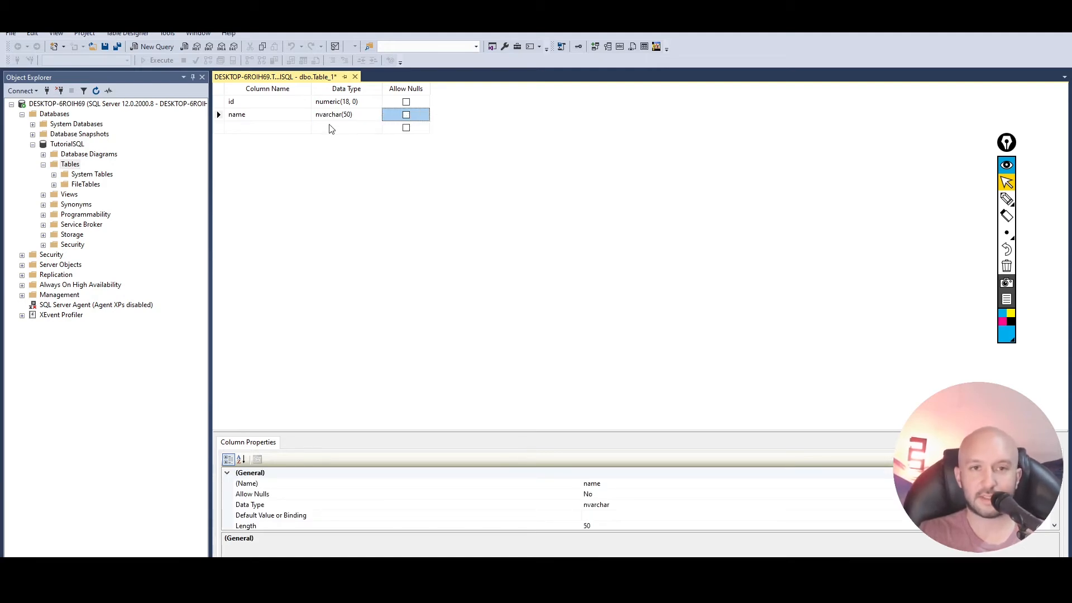
- Add a datesignup column with data type datetime that allows nulls
{"action": "left_click", "coordinate": [266, 129]}
{"action": "type", "text": "dat"}
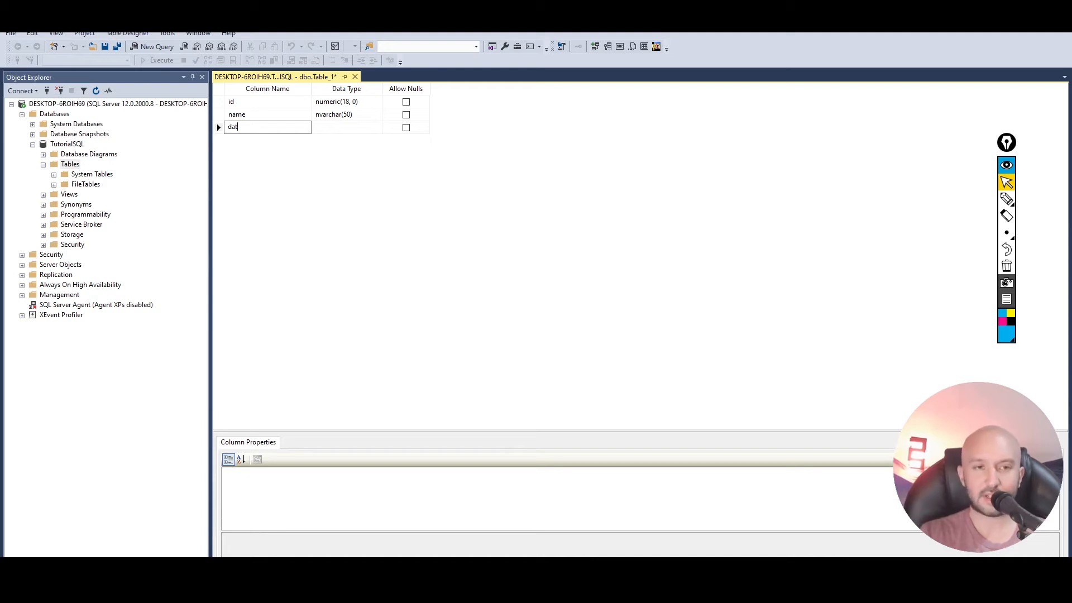
{"action": "type", "text": "esignup"}
{"action": "key", "text": "Tab"}
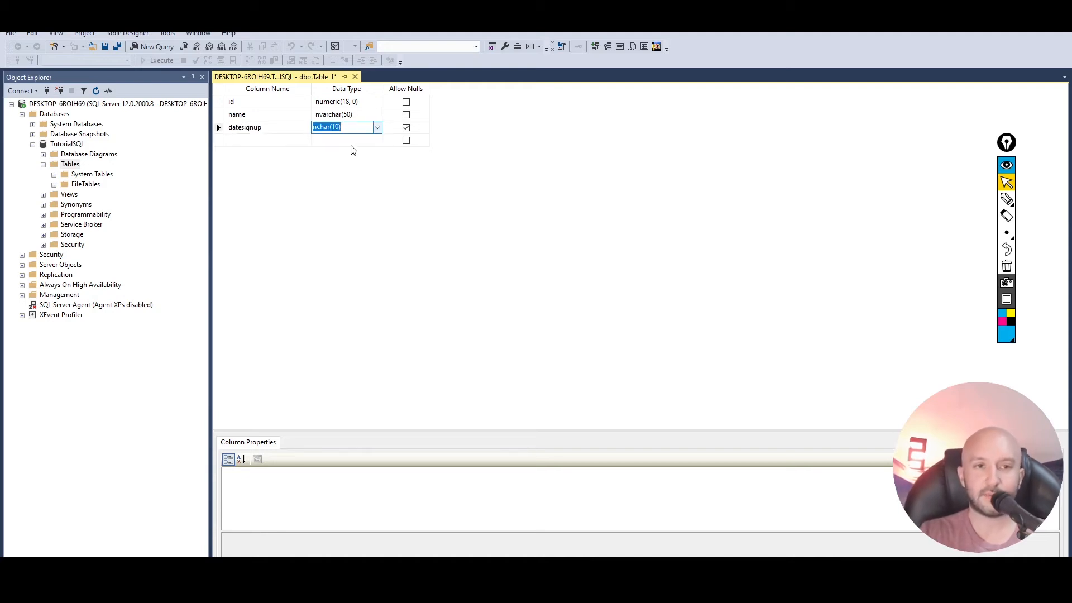
{"action": "type", "text": "datetime"}
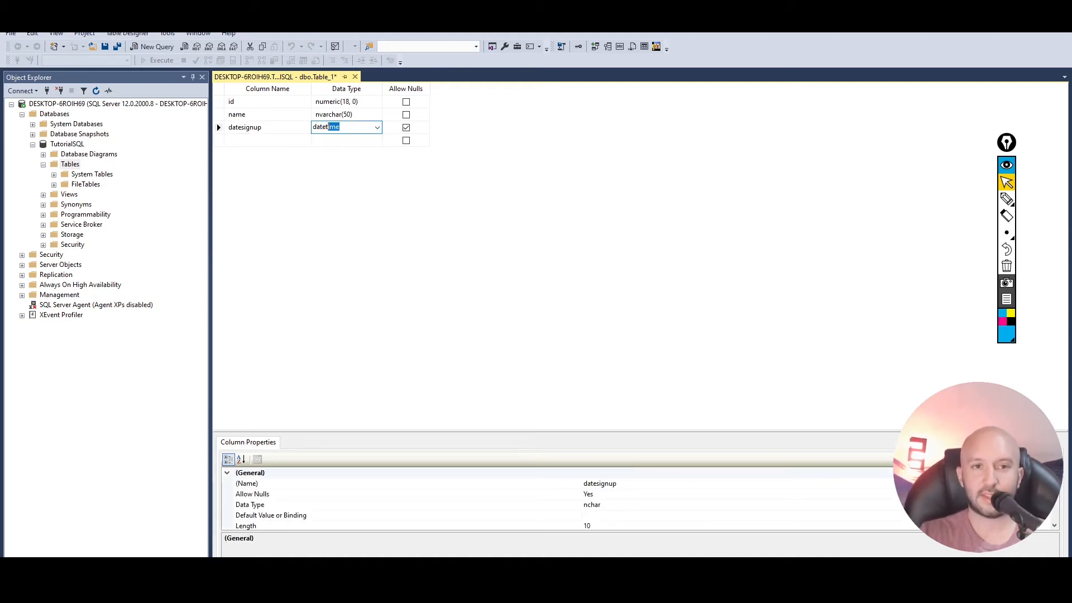
{"action": "key", "text": "Tab"}
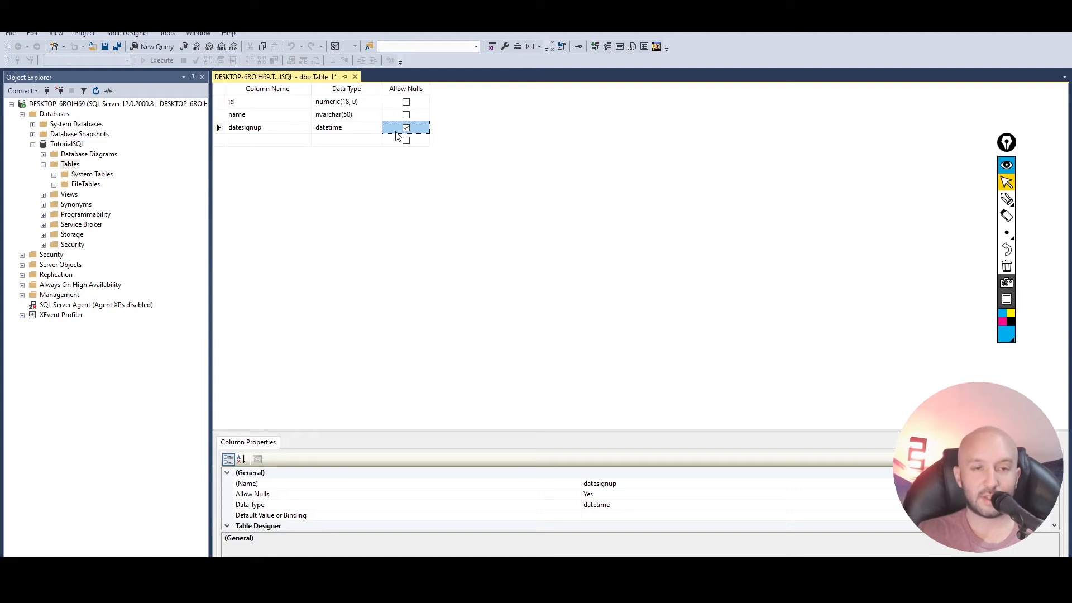
- Save the new table under the name users
{"action": "key", "text": "ctrl+s"}
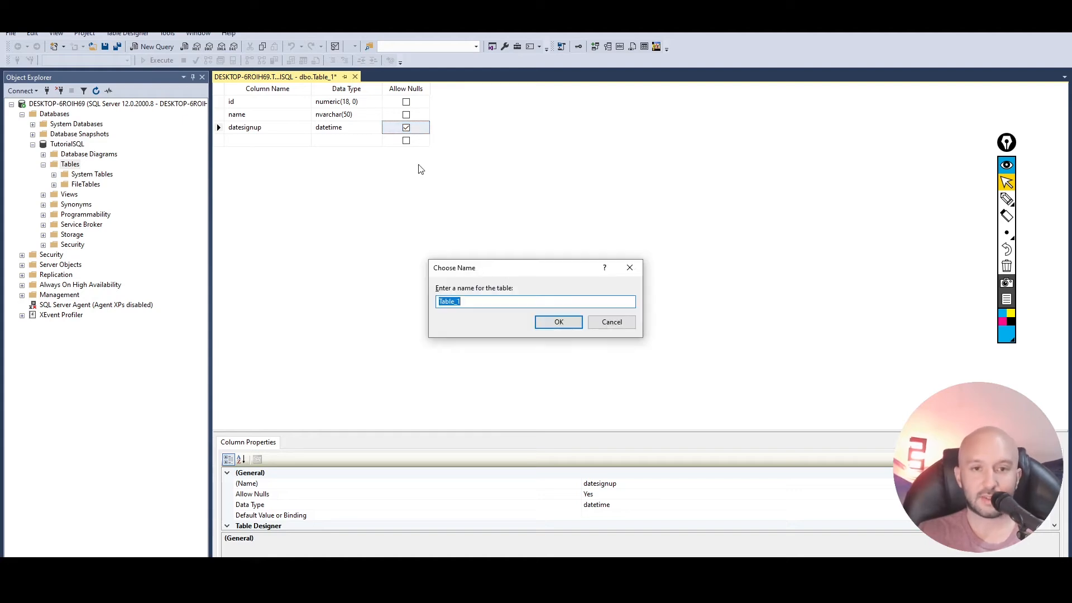
{"action": "left_click", "coordinate": [488, 303]}
{"action": "left_click_drag", "start_coordinate": [488, 303], "coordinate": [351, 306]}
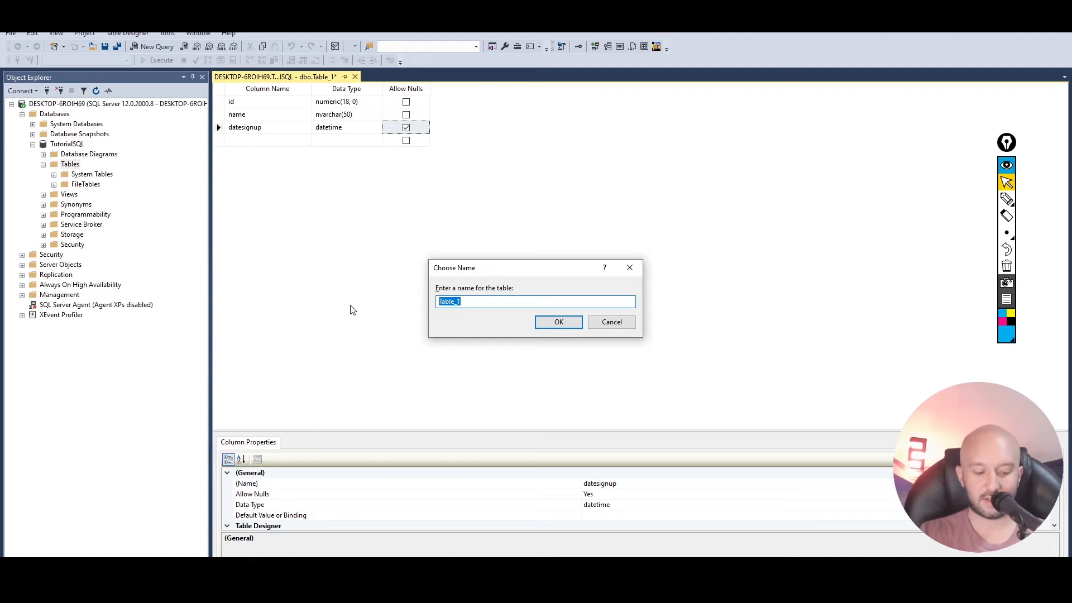
{"action": "type", "text": "users"}
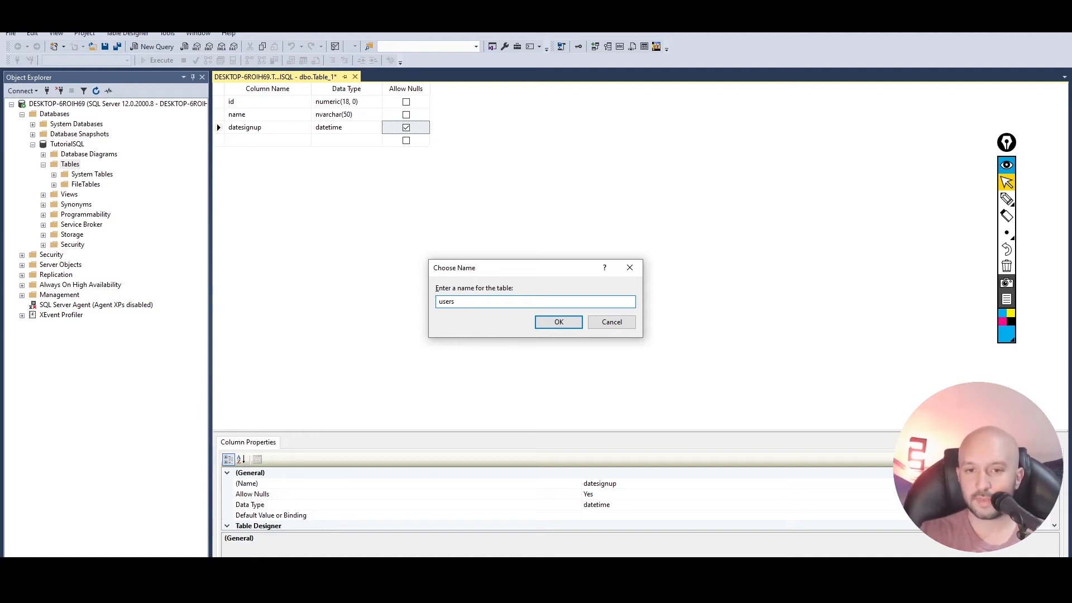
{"action": "left_click", "coordinate": [540, 323]}
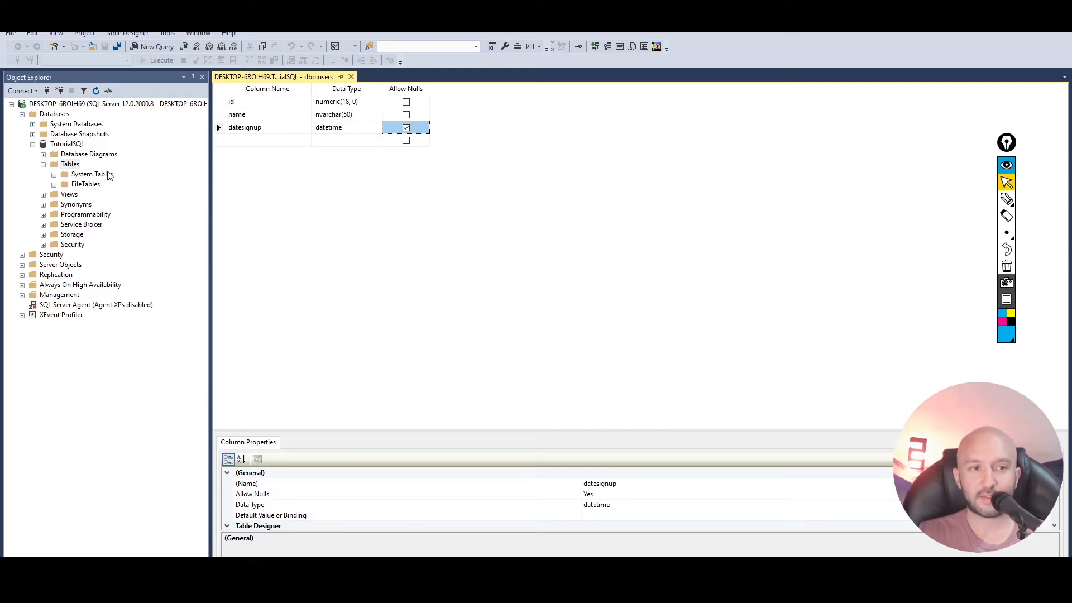
- Refresh the Tables folder of TutorialSQL and open the top 200 rows of dbo.users for editing
{"action": "left_click", "coordinate": [68, 164]}
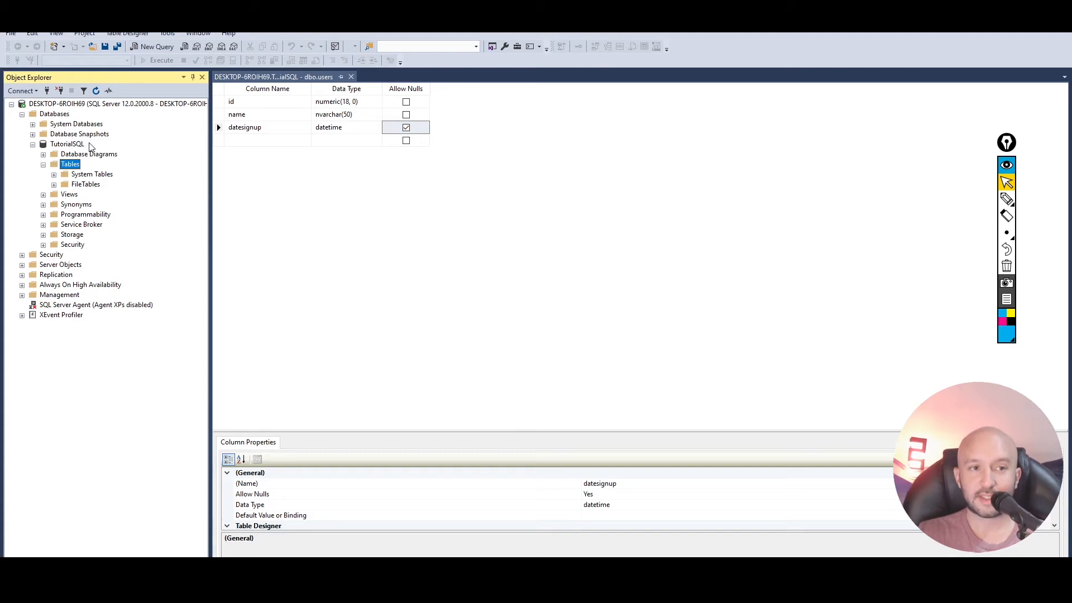
{"action": "left_click", "coordinate": [96, 91]}
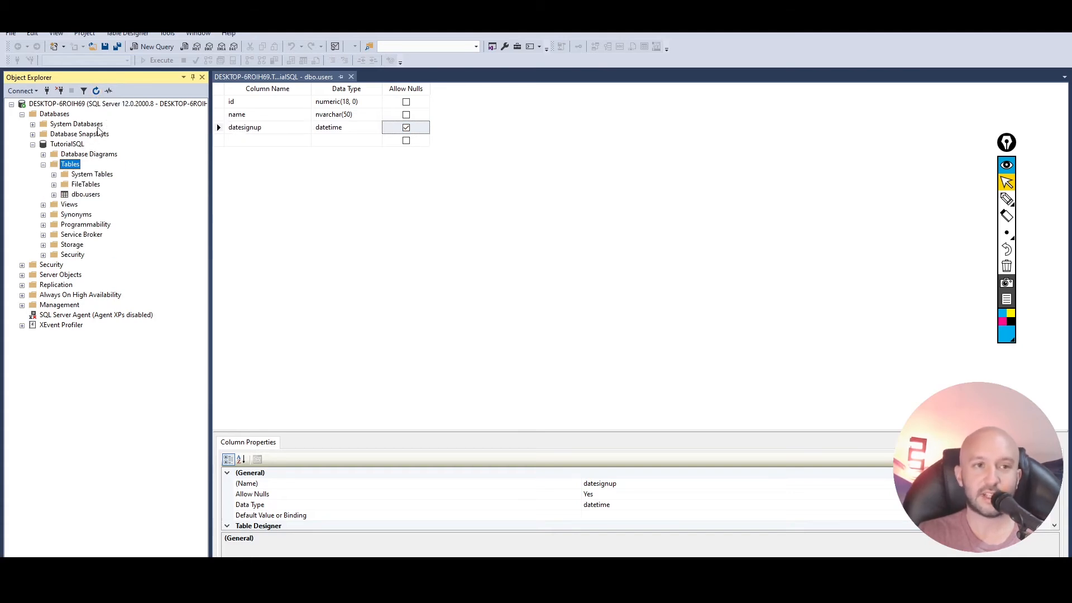
{"action": "left_click", "coordinate": [81, 196]}
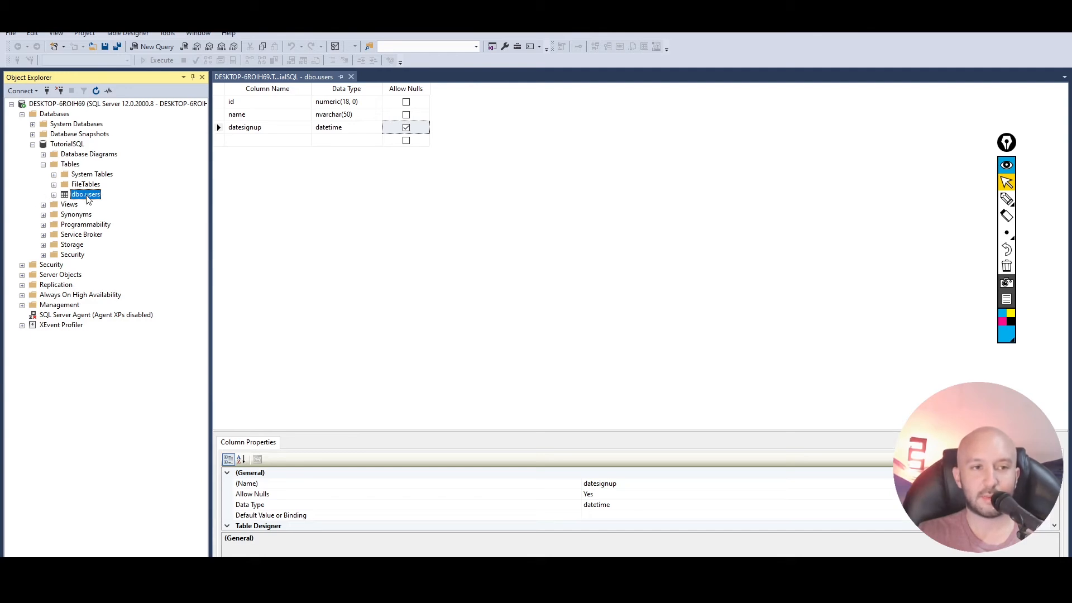
{"action": "right_click", "coordinate": [86, 201]}
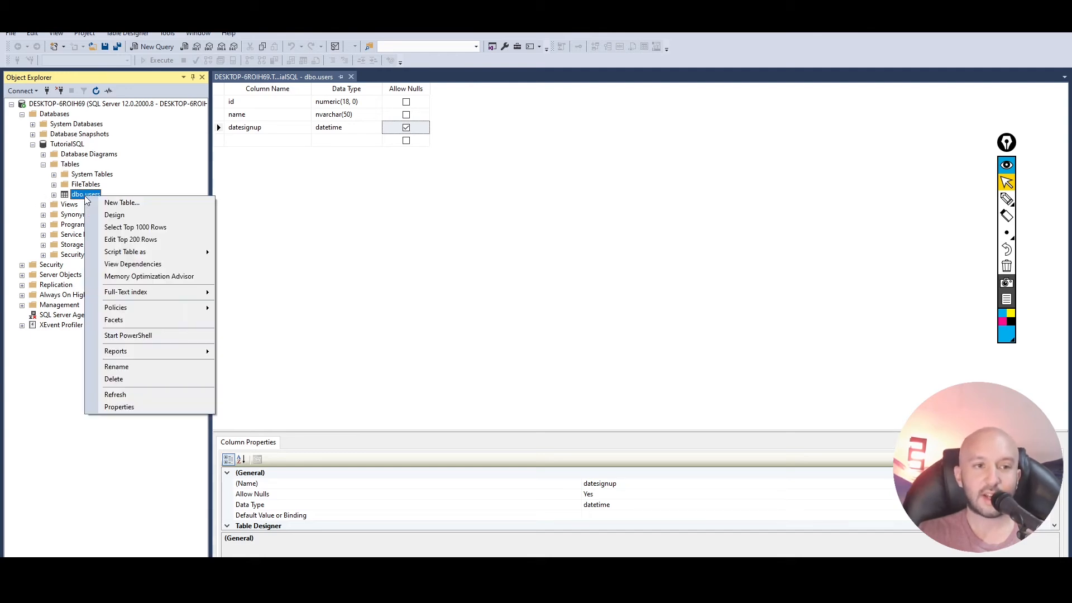
{"action": "left_click", "coordinate": [158, 241]}
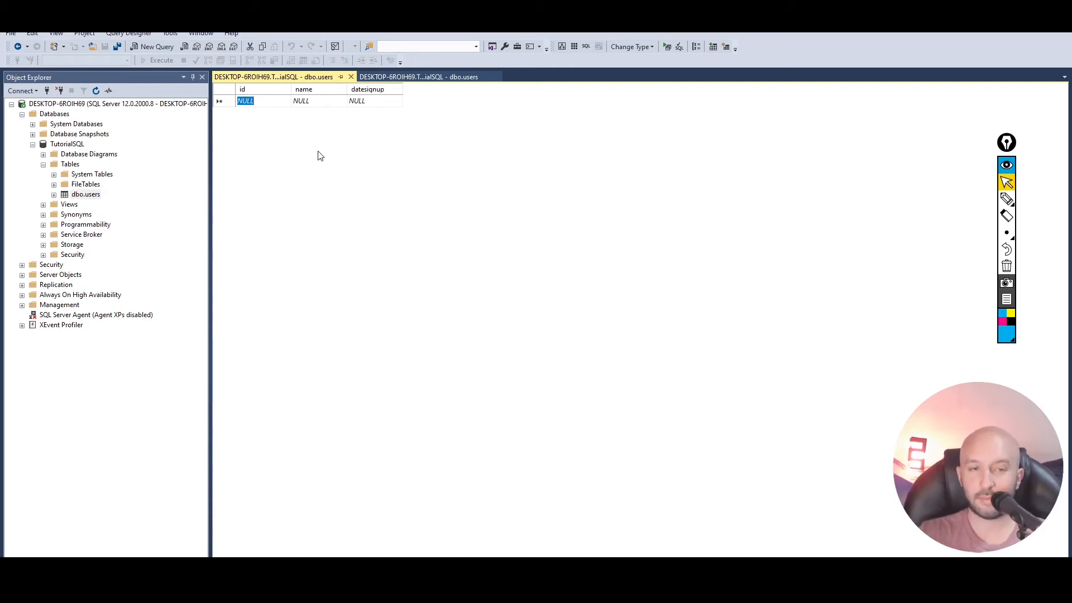
- Enter the first users row with id 1, a person's full name and the sign-up date 1-1-2020
{"action": "type", "text": "1"}
{"action": "key", "text": "Tab"}
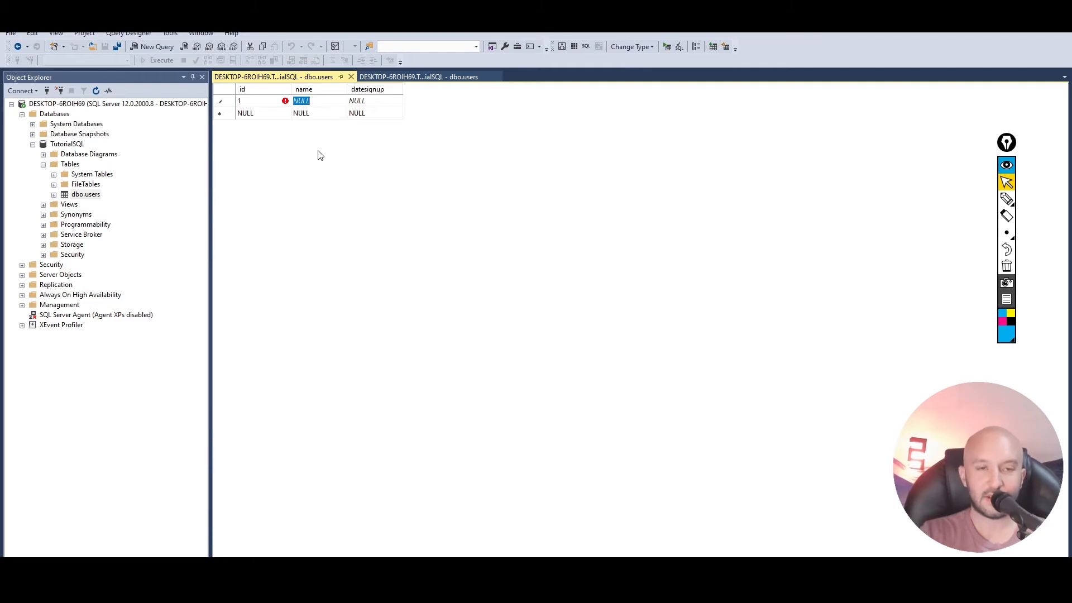
{"action": "type", "text": "John Doe"}
{"action": "key", "text": "Tab"}
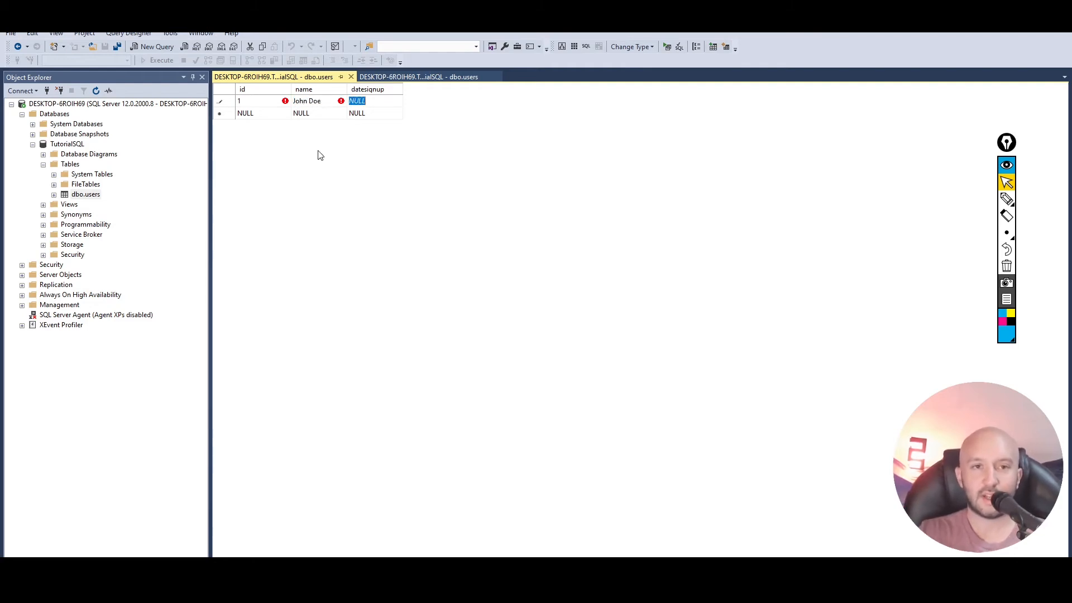
{"action": "type", "text": "2020-01-01"}
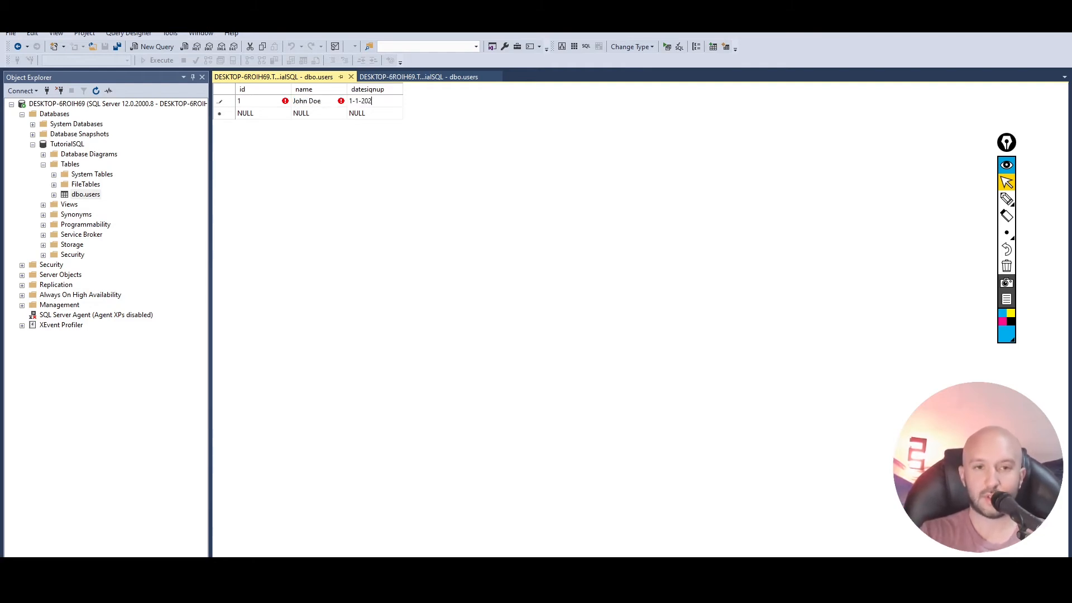
{"action": "key", "text": "Tab"}
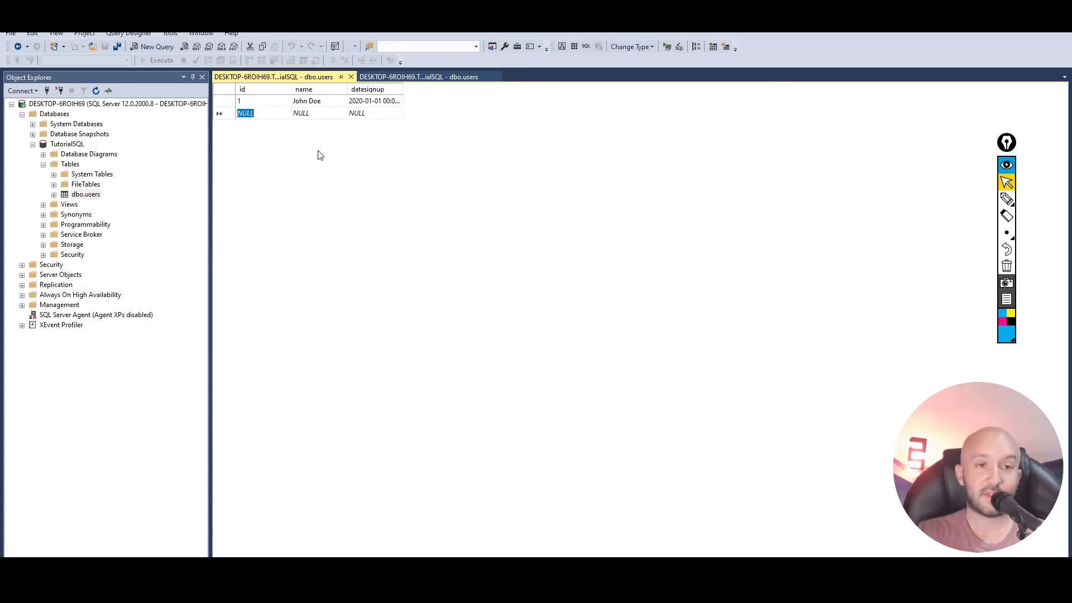
- Enter the second users row with id 2, a person's full name and the sign-up date 2-2-2020
{"action": "type", "text": "2"}
{"action": "key", "text": "Tab"}
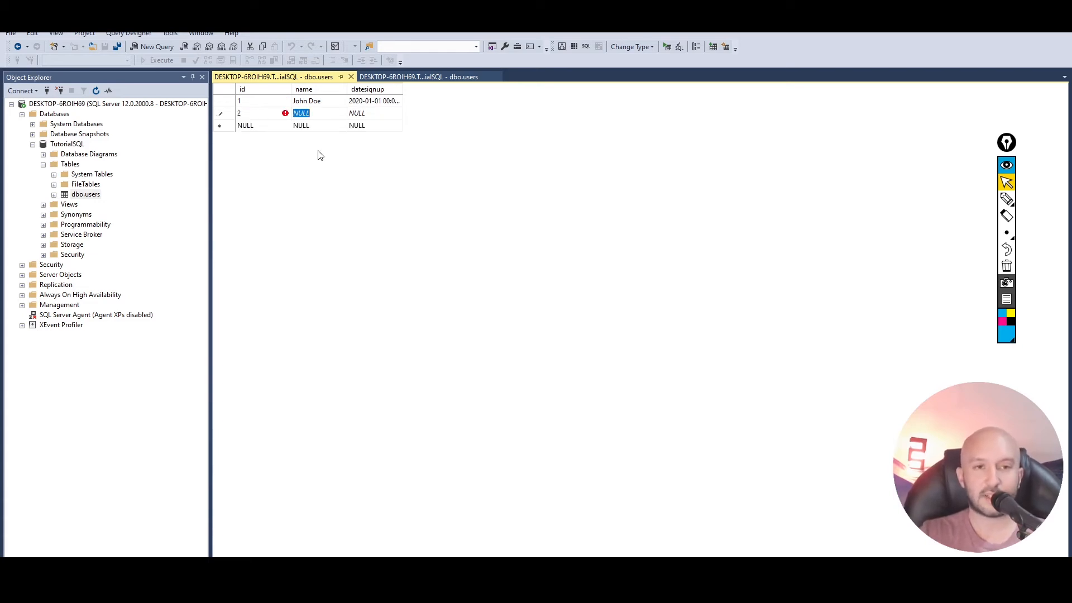
{"action": "type", "text": "Mary Jane"}
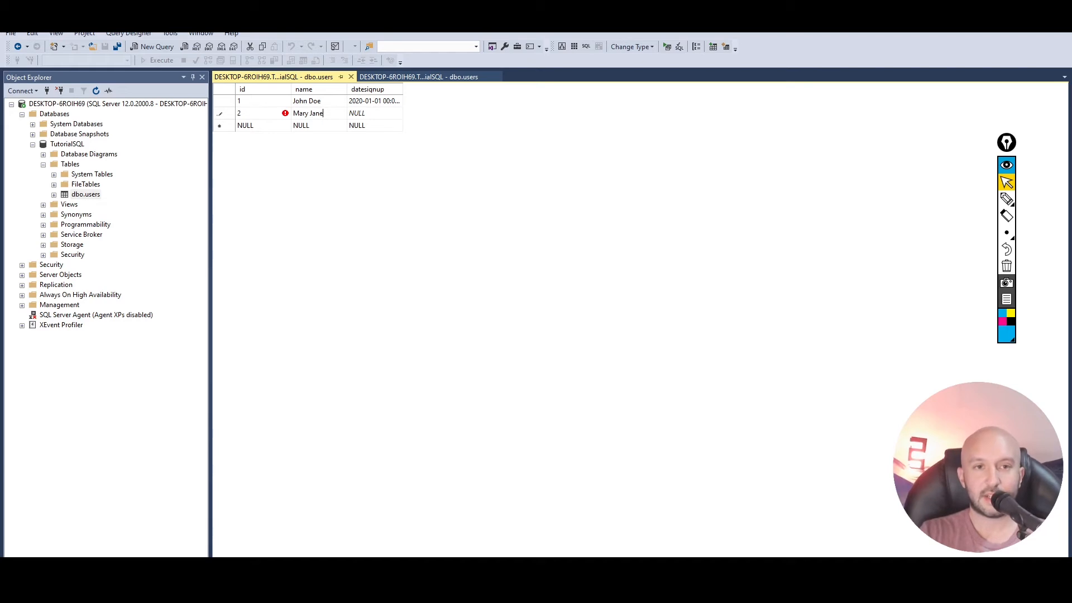
{"action": "key", "text": "Tab"}
{"action": "type", "text": "2"}
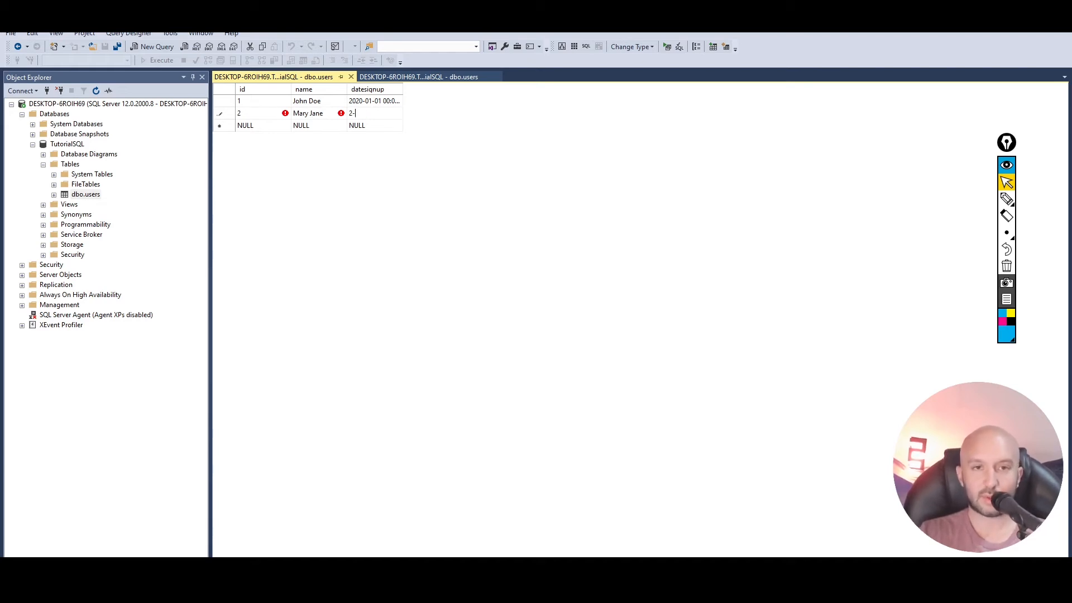
{"action": "type", "text": "-2-2020"}
{"action": "key", "text": "Return"}
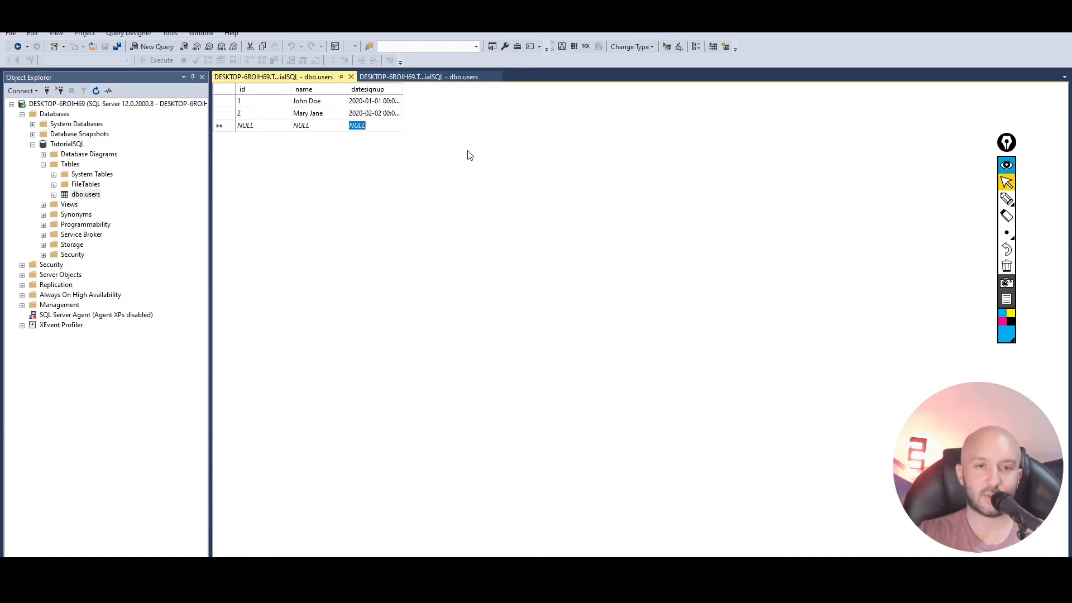
- Query the top 1000 rows of dbo.users and select the whole generated script
{"action": "right_click", "coordinate": [88, 196]}
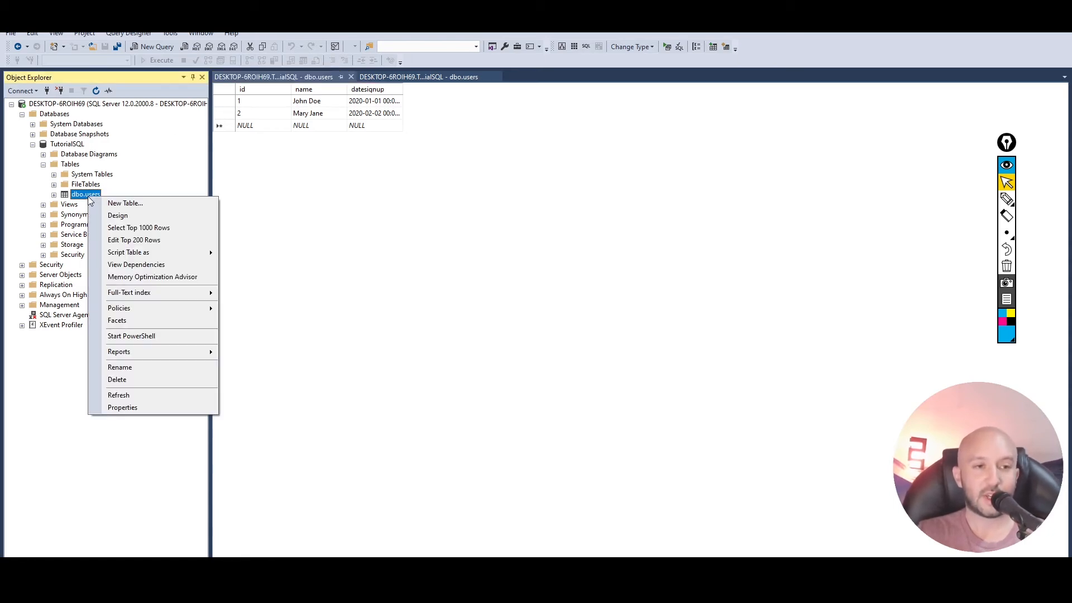
{"action": "left_click", "coordinate": [170, 232]}
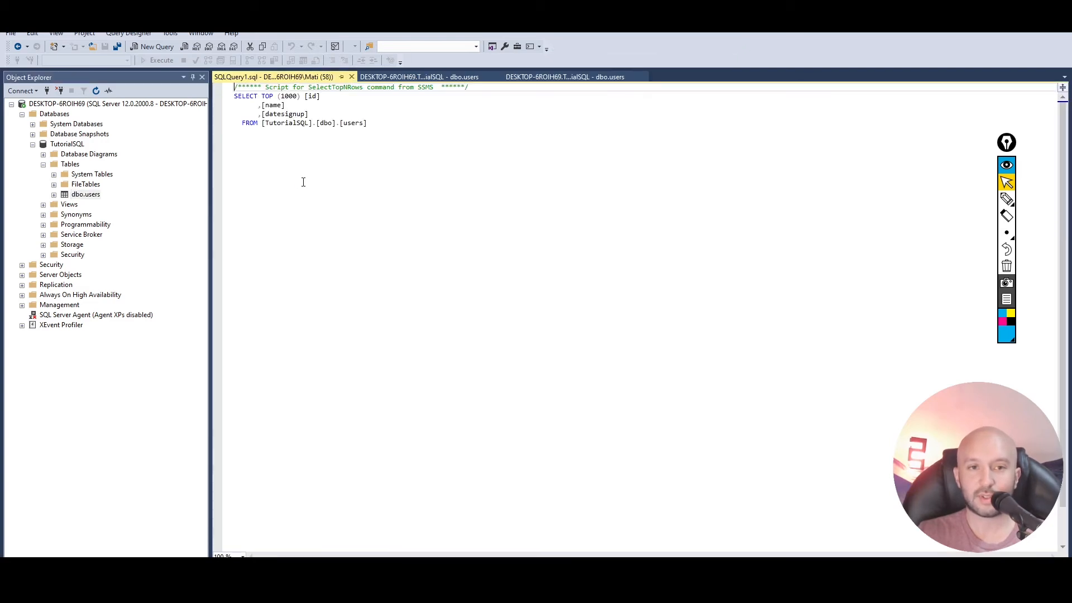
{"action": "key", "text": "ctrl+a"}
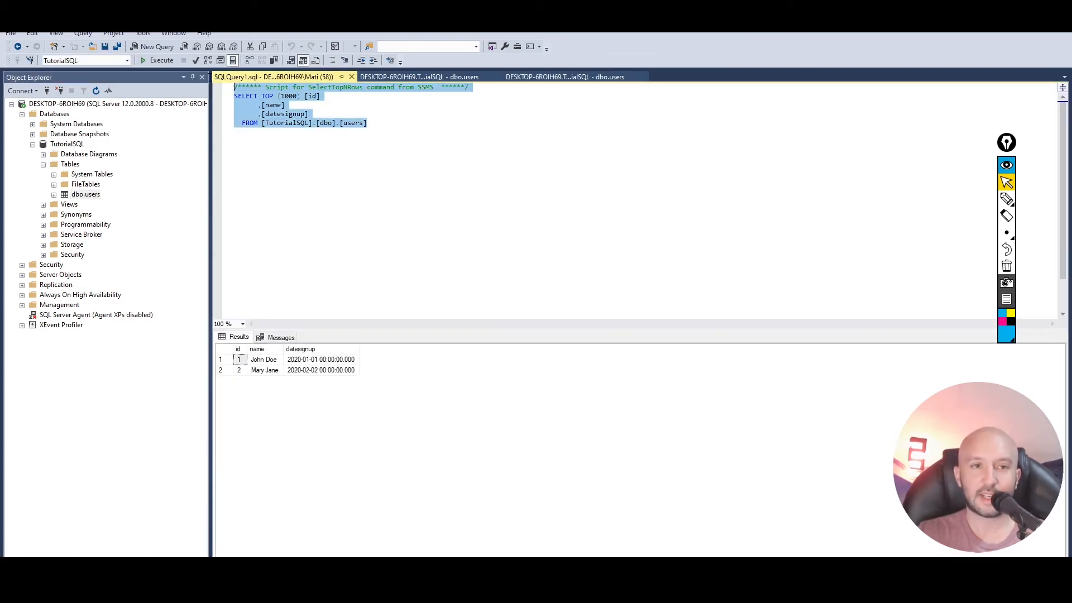
- Add blank lines below the FROM clause of the generated SELECT query
{"action": "left_click", "coordinate": [405, 127]}
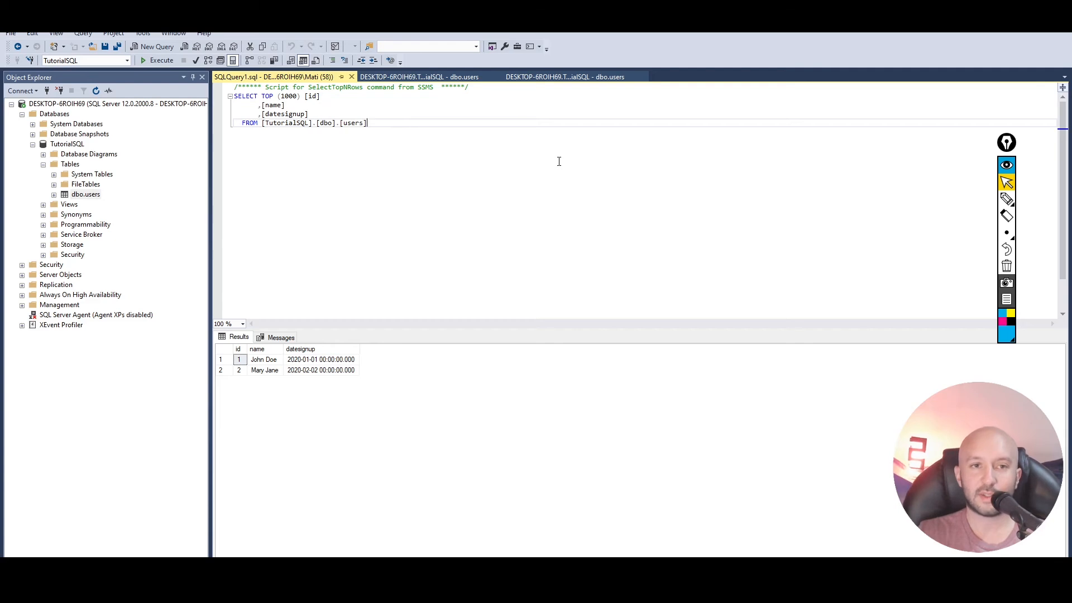
{"action": "key", "text": "Return"}
{"action": "key", "text": "Return"}
{"action": "key", "text": "Return"}
{"action": "key", "text": "Return"}
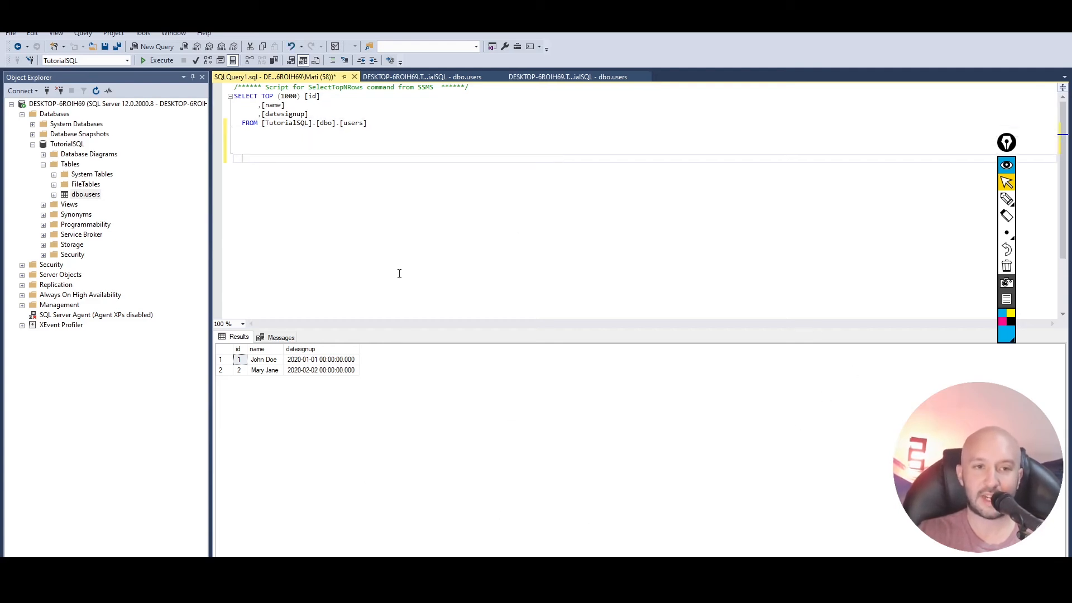
- Examine the query's row limit, selected columns, source database and table, and the name values in the results
{"action": "left_click", "coordinate": [243, 96]}
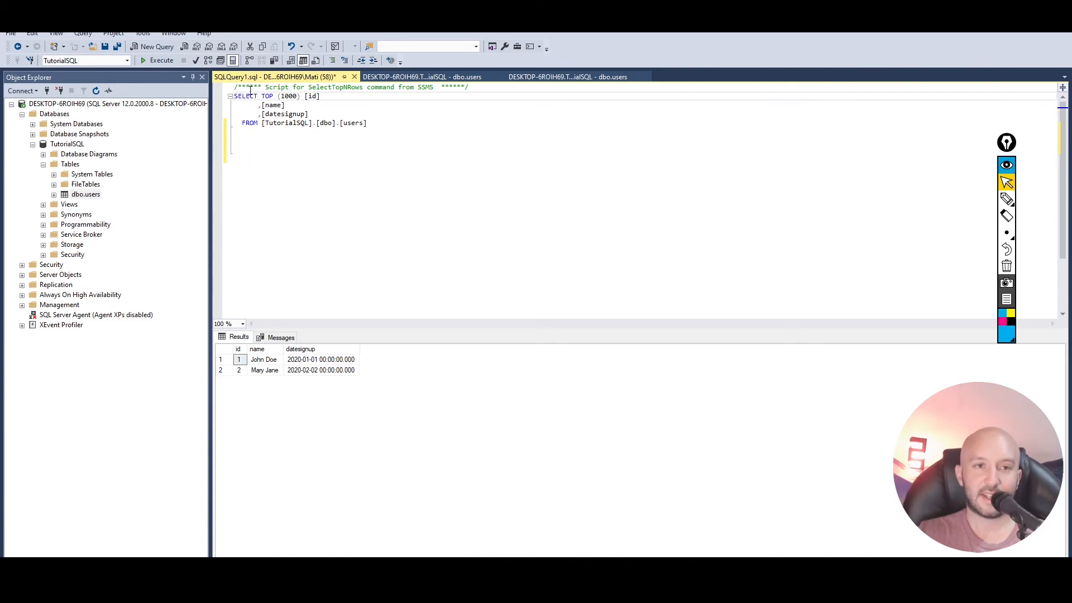
{"action": "double_click", "coordinate": [295, 97]}
{"action": "left_click", "coordinate": [316, 96]}
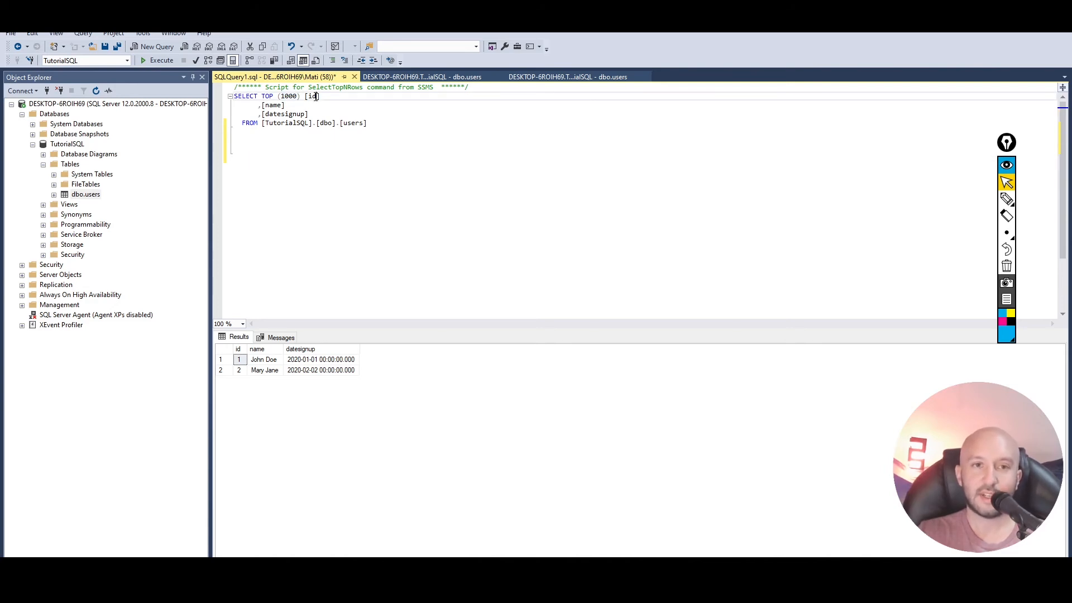
{"action": "double_click", "coordinate": [274, 105]}
{"action": "double_click", "coordinate": [285, 114]}
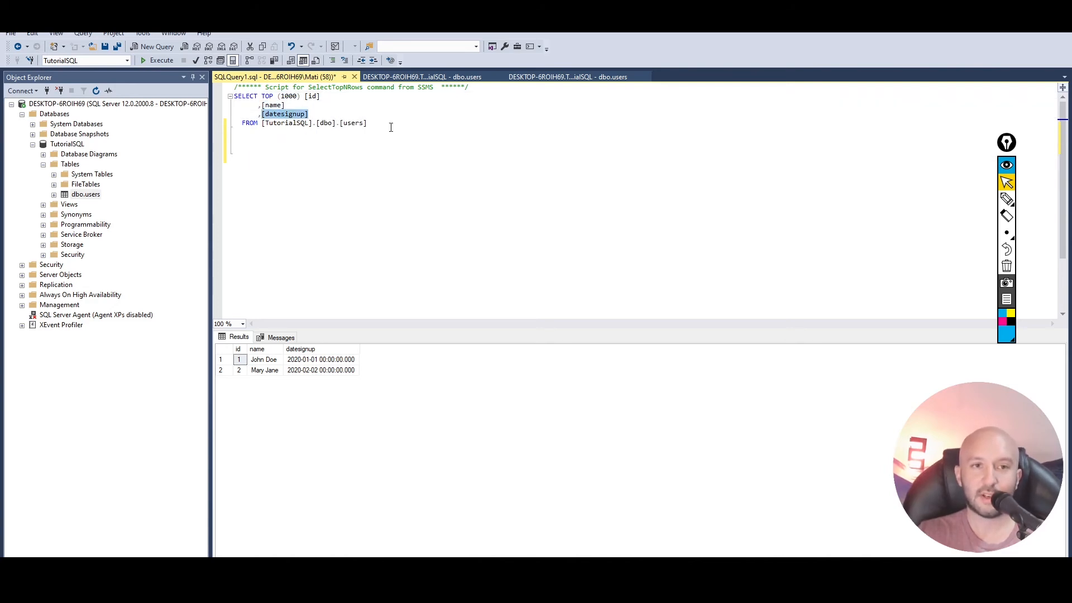
{"action": "left_click_drag", "start_coordinate": [391, 127], "coordinate": [229, 124]}
{"action": "left_click", "coordinate": [294, 129]}
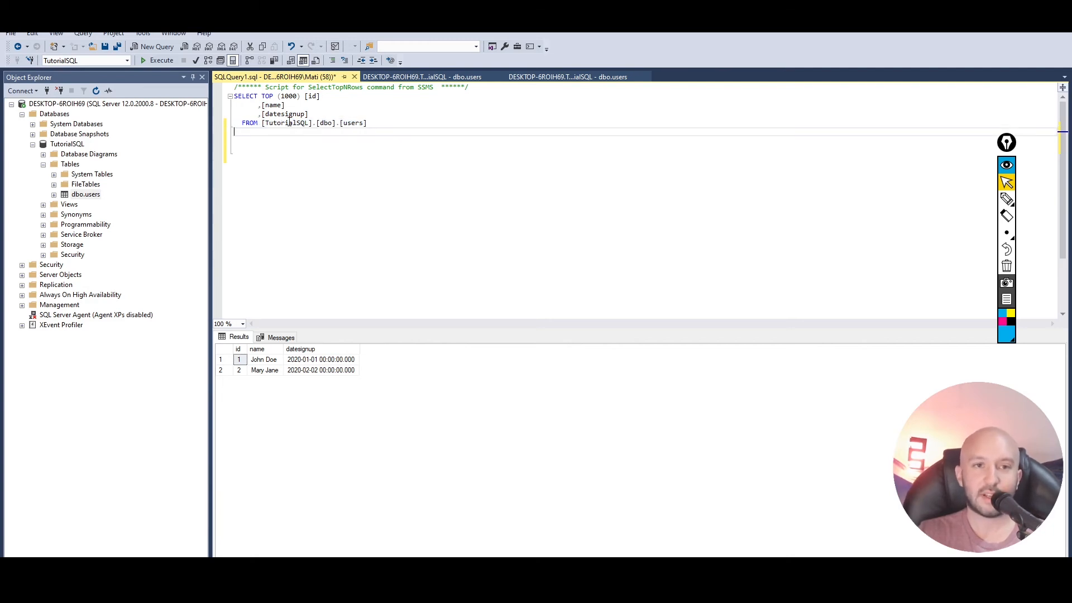
{"action": "double_click", "coordinate": [290, 123]}
{"action": "double_click", "coordinate": [353, 123]}
{"action": "left_click", "coordinate": [398, 128]}
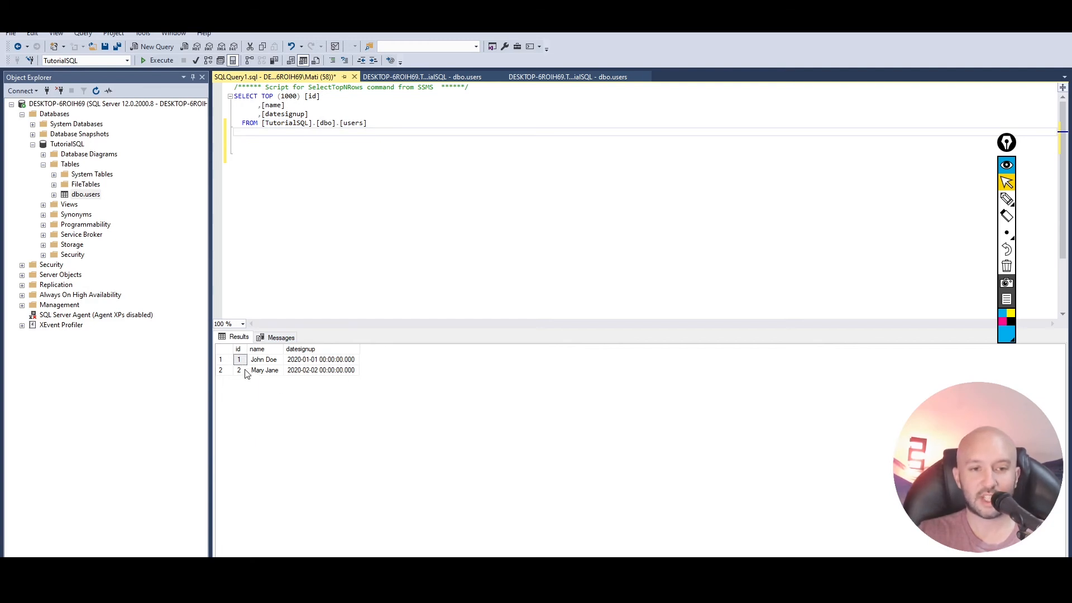
{"action": "left_click", "coordinate": [269, 363]}
{"action": "left_click", "coordinate": [273, 373]}
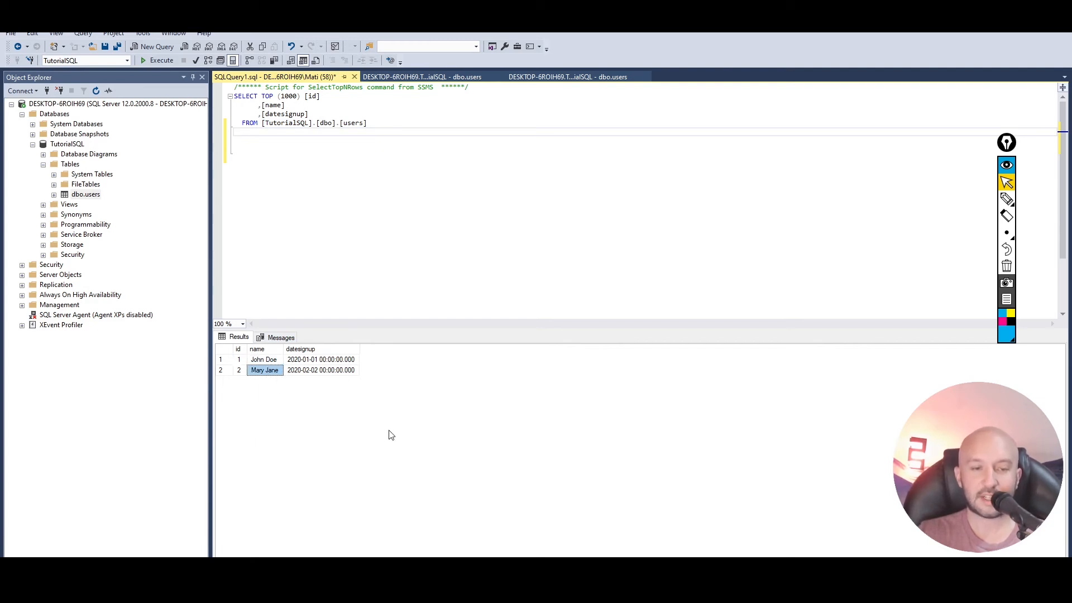
{"action": "left_click", "coordinate": [366, 252]}
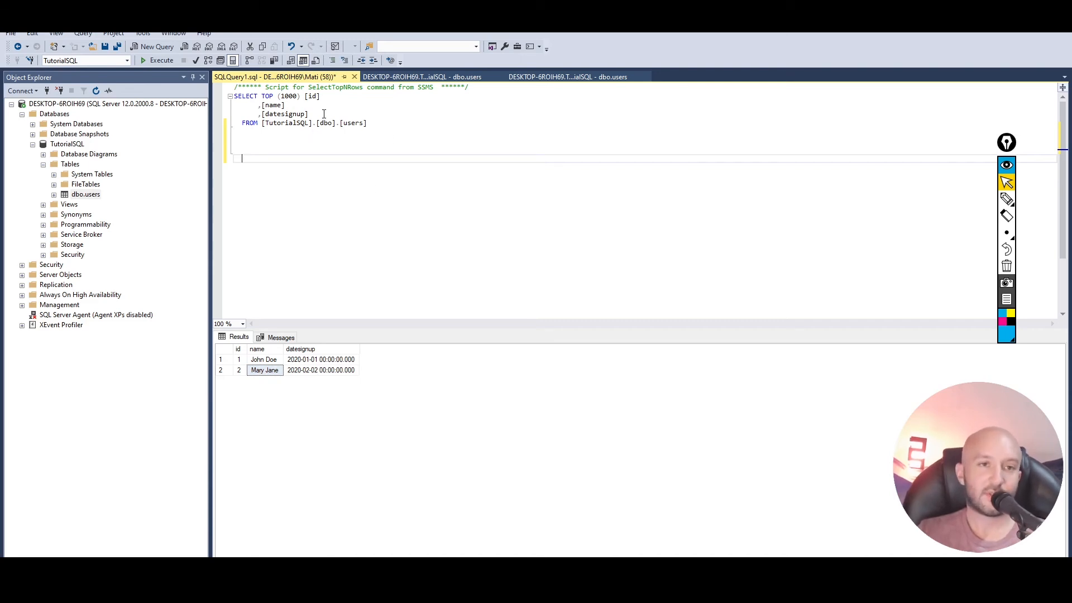
- Remove the datesignup column line from the SELECT query
{"action": "left_click", "coordinate": [316, 114]}
{"action": "key", "text": "shift+Home"}
{"action": "key", "text": "shift+Home"}
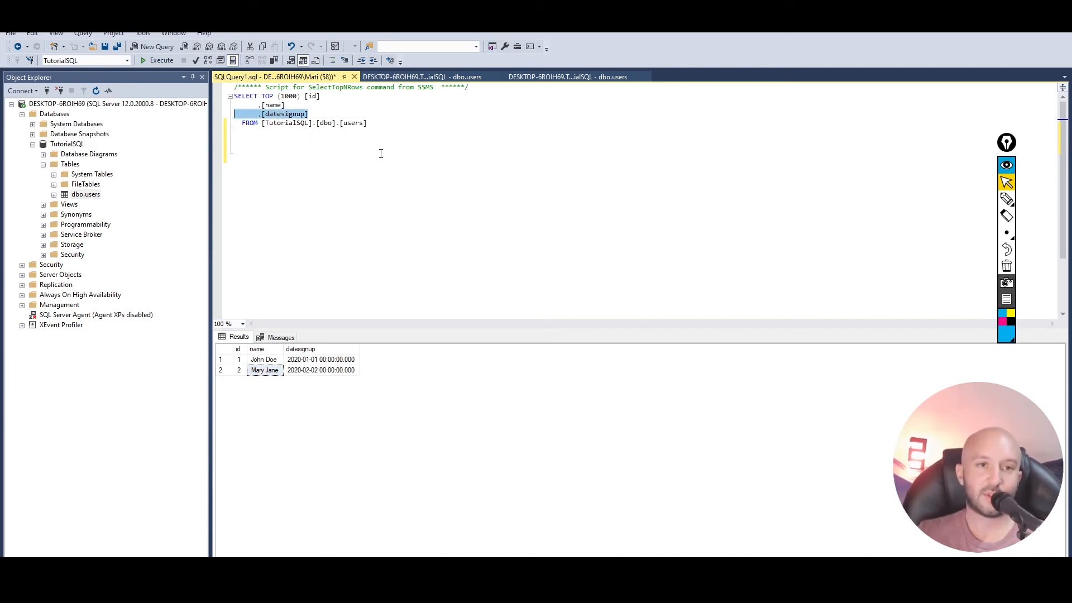
{"action": "key", "text": "BackSpace"}
{"action": "key", "text": "BackSpace"}
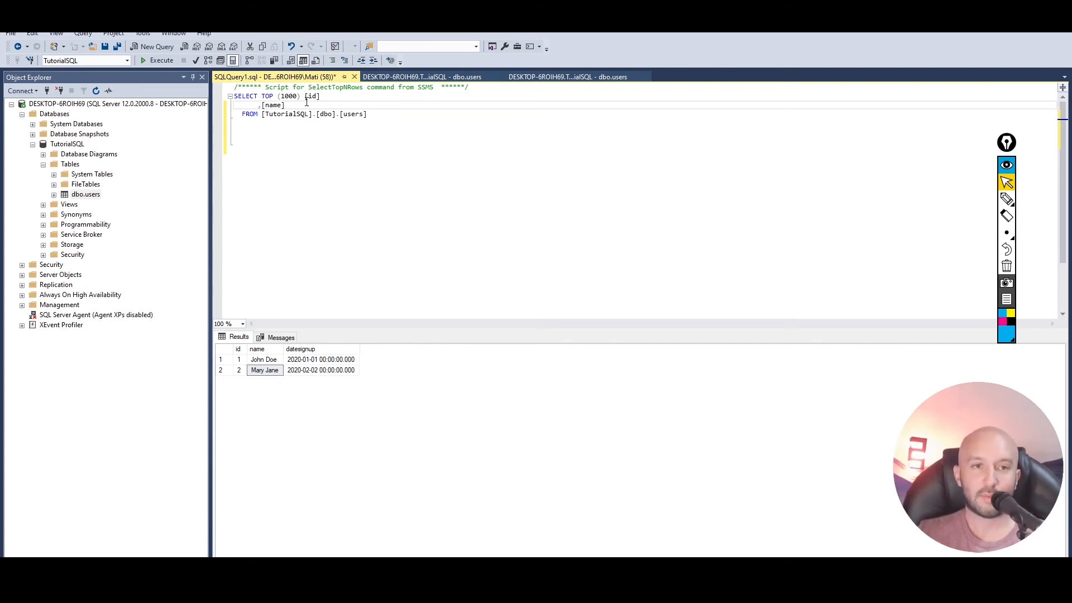
- Remove the TOP (1000) row limit from the SELECT query and run it
{"action": "left_click_drag", "start_coordinate": [300, 96], "coordinate": [262, 94]}
{"action": "key", "text": "BackSpace"}
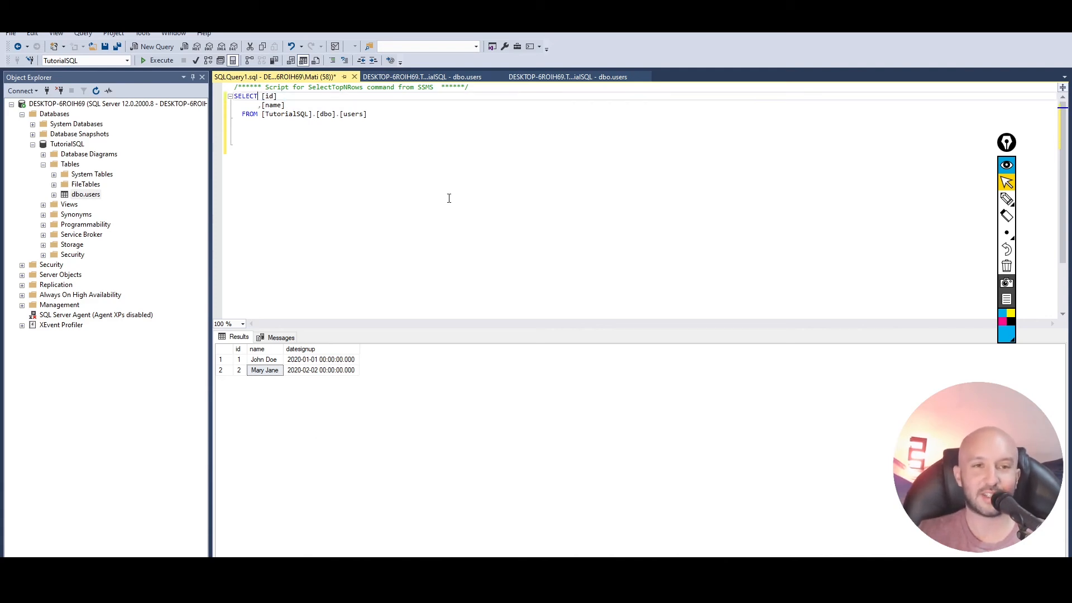
{"action": "left_click", "coordinate": [433, 158]}
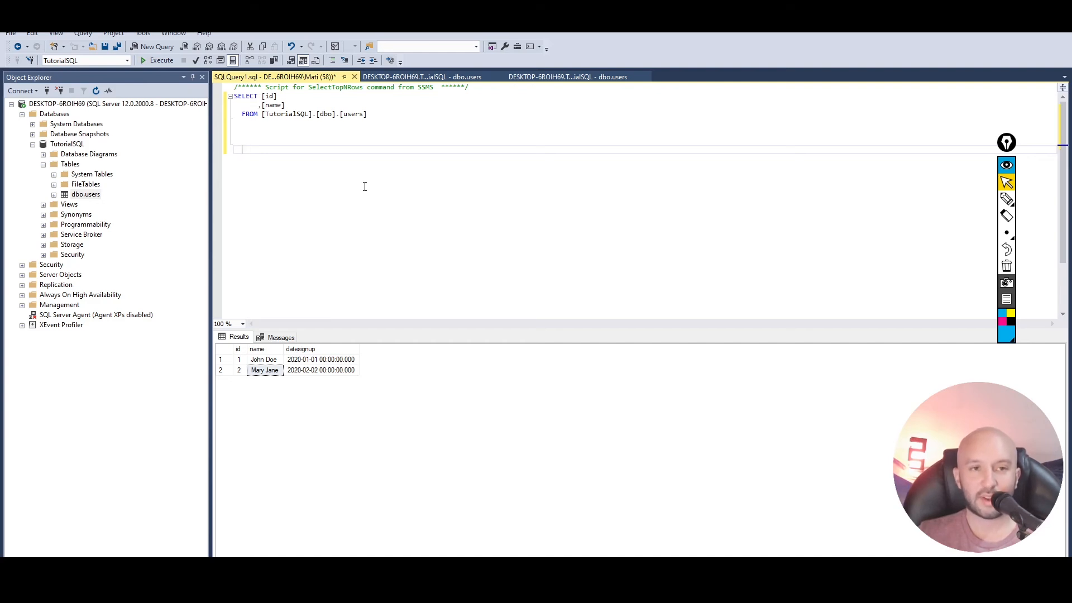
{"action": "key", "text": "F5"}
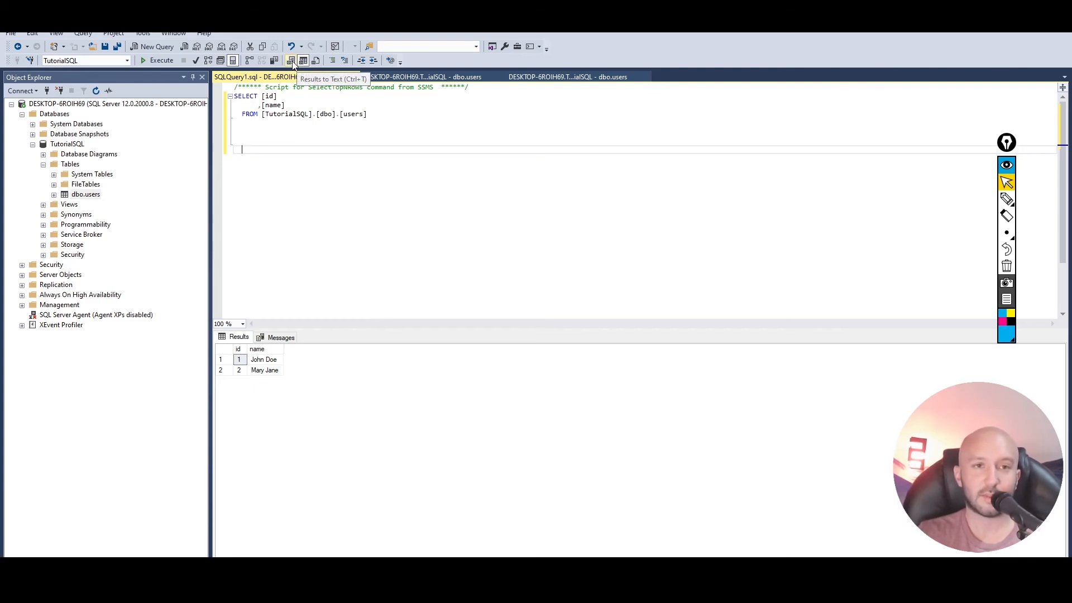
- Run the query with text output, highlight the returned rows, and rerun it with the results back in grid format
{"action": "key", "text": "F5"}
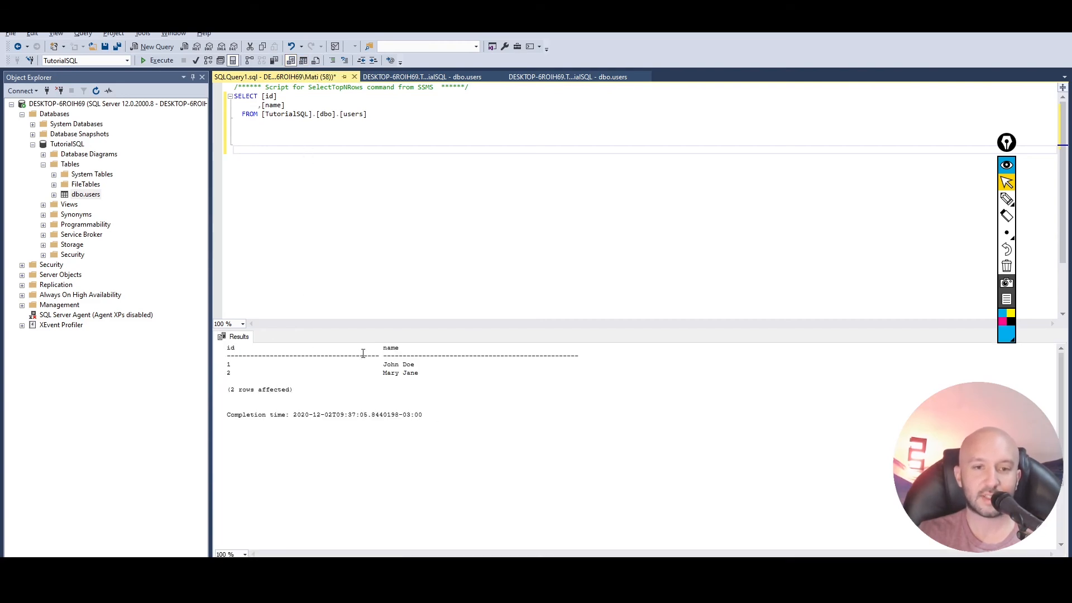
{"action": "left_click_drag", "start_coordinate": [227, 360], "coordinate": [741, 394]}
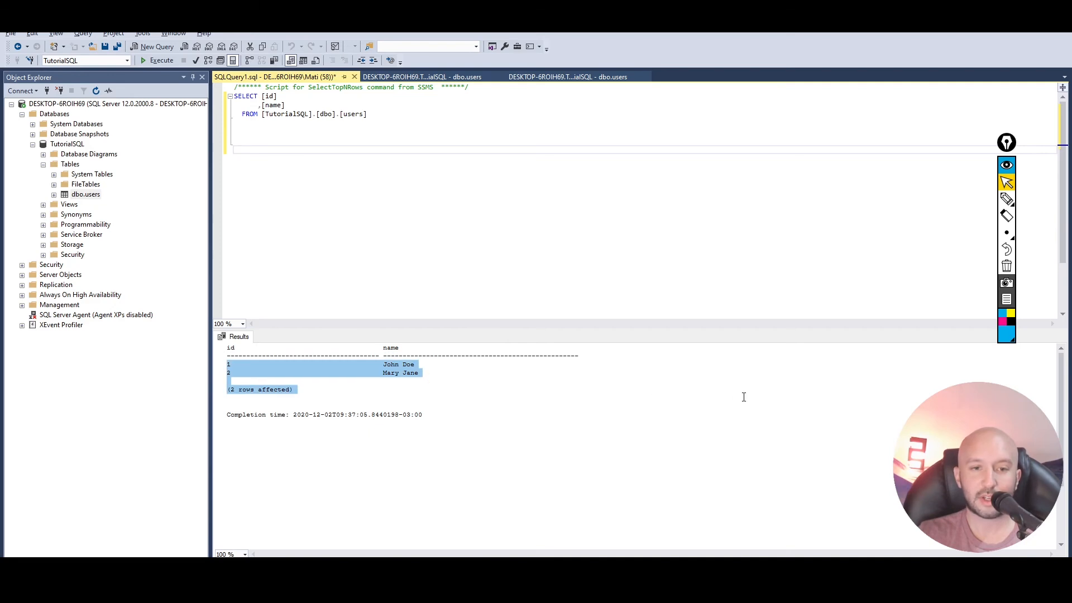
{"action": "left_click", "coordinate": [621, 408]}
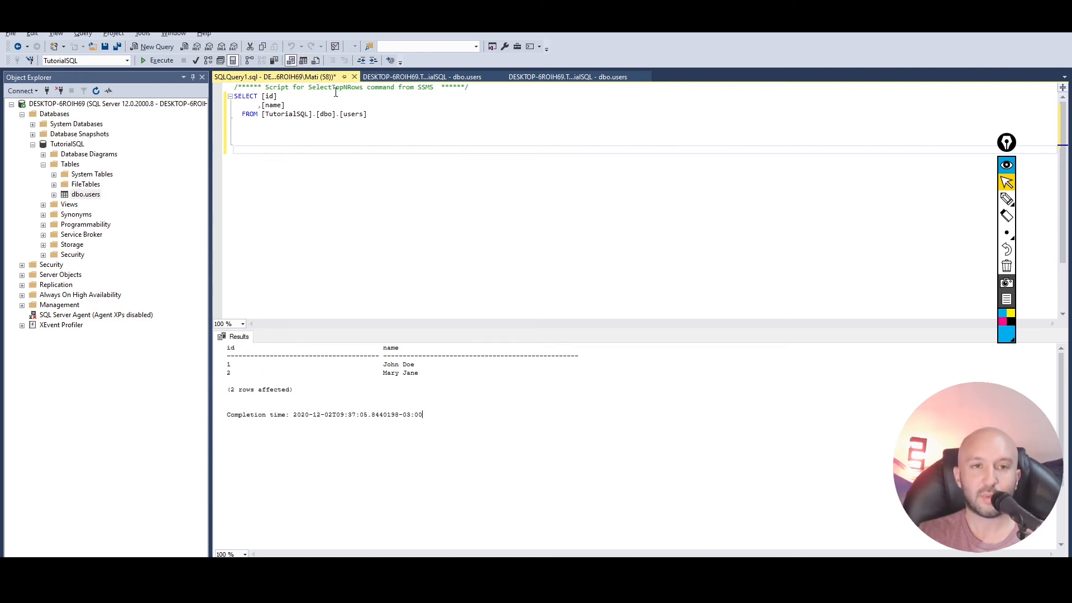
{"action": "left_click", "coordinate": [303, 62]}
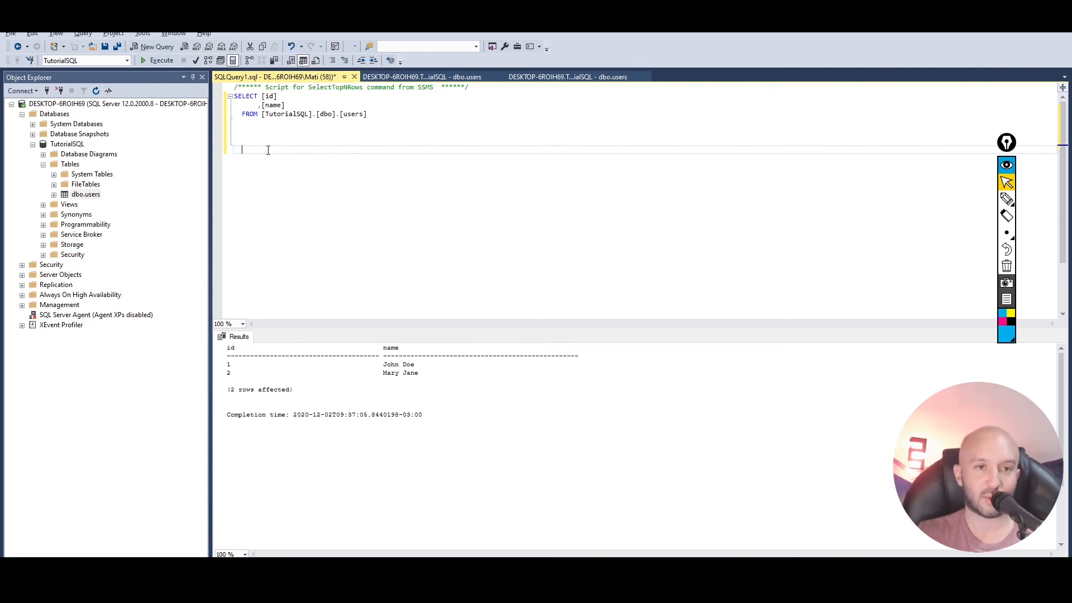
{"action": "key", "text": "F5"}
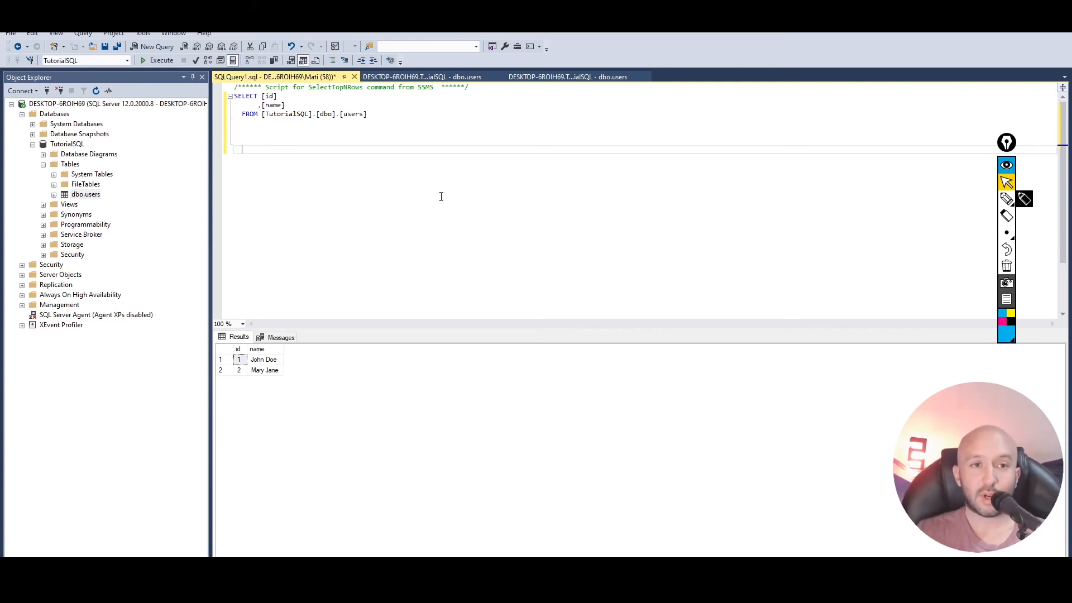
- Add three blank lines above the script comment at the start of the query
{"action": "left_click", "coordinate": [234, 90]}
{"action": "key", "text": "Return"}
{"action": "key", "text": "Return"}
{"action": "key", "text": "Return"}
{"action": "key", "text": "Up"}
{"action": "key", "text": "Up"}
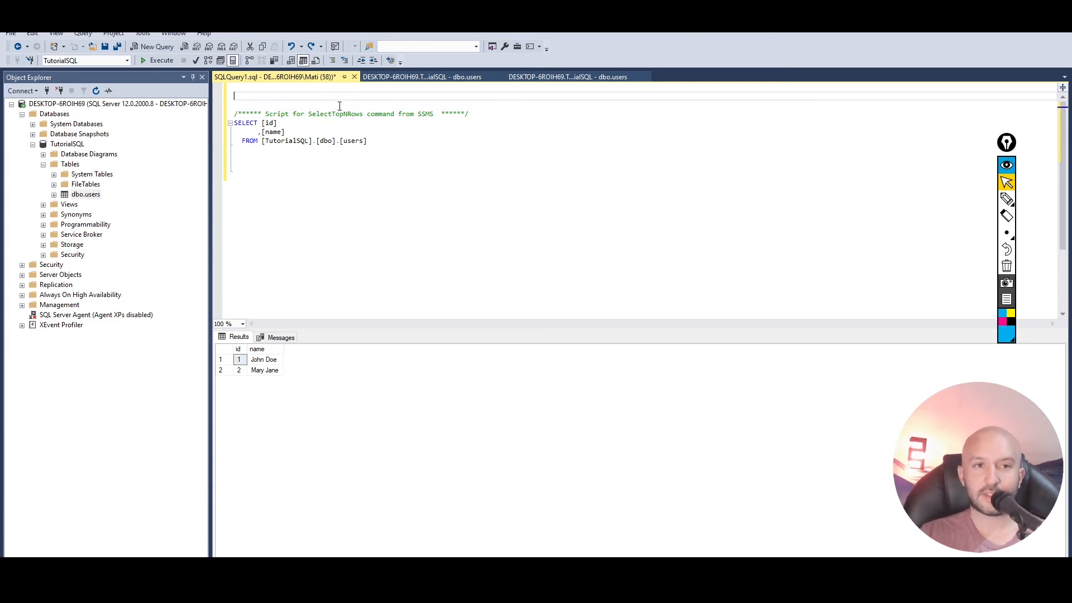
{"action": "key", "text": "Up"}
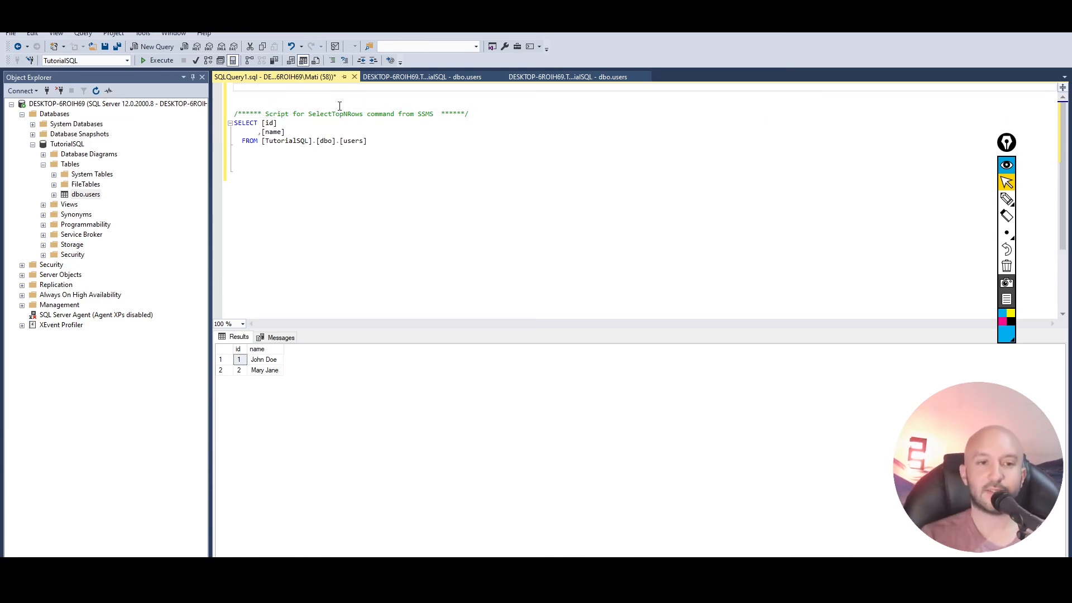
- Begin an insert statement on the first line with "insert into TutorialSQL.dbo.users"
{"action": "type", "text": "ins"}
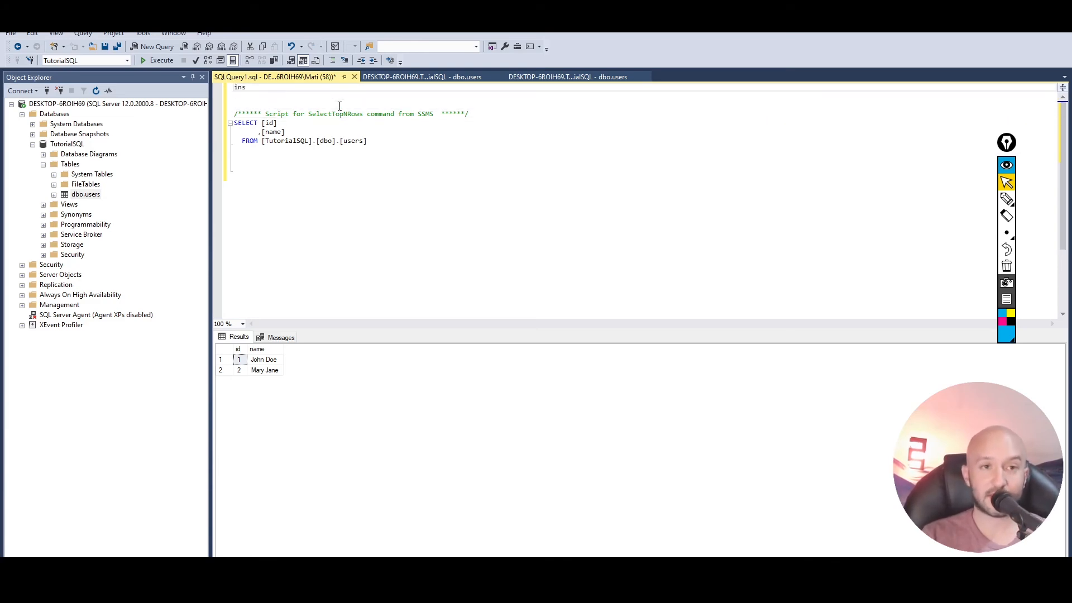
{"action": "type", "text": "ert into"}
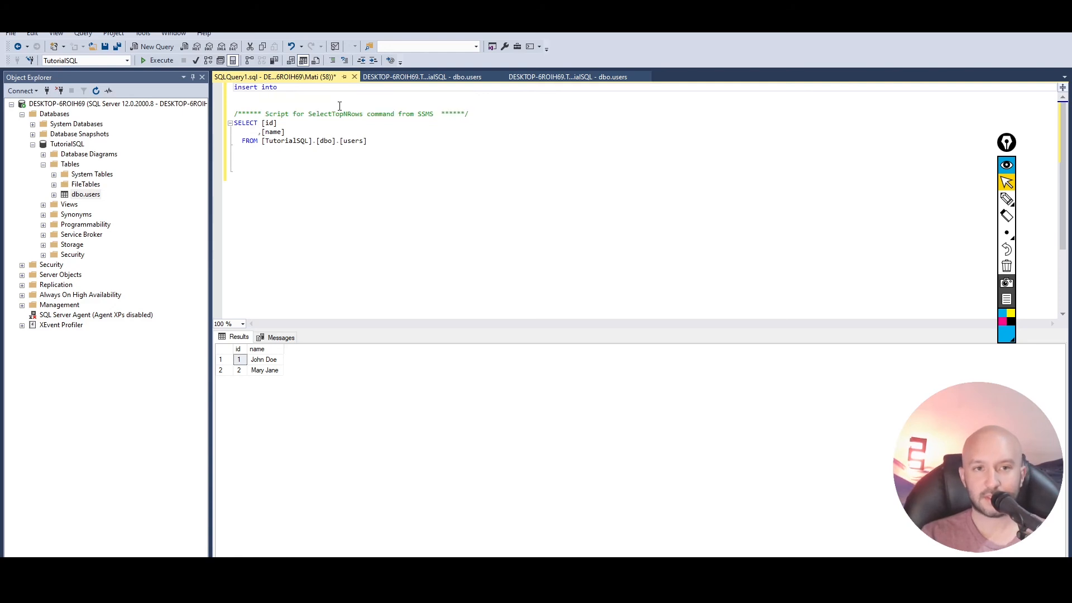
{"action": "type", "text": " Tuto"}
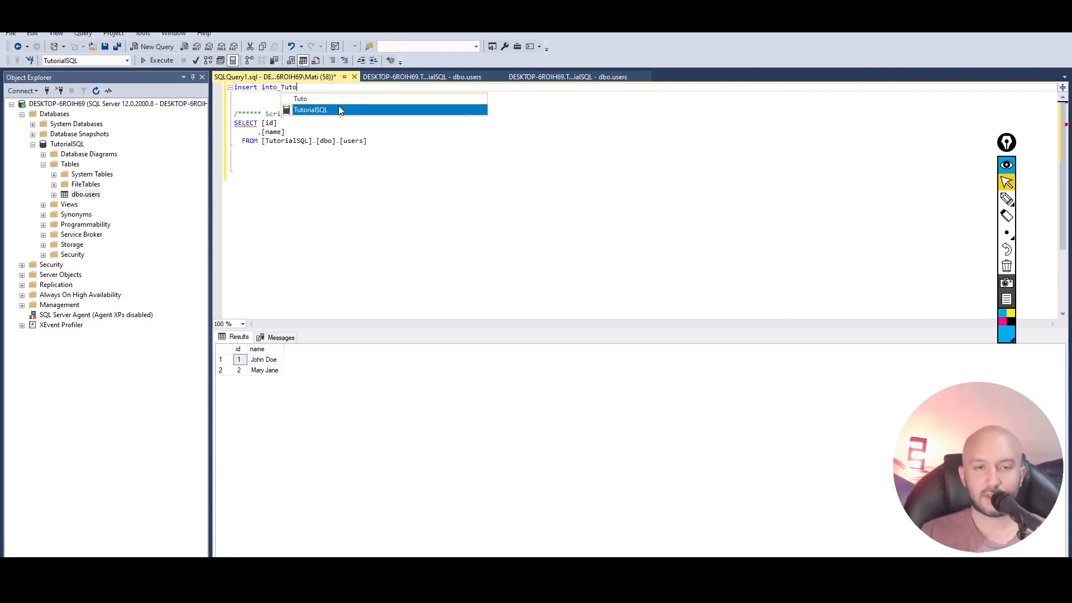
{"action": "double_click", "coordinate": [340, 110]}
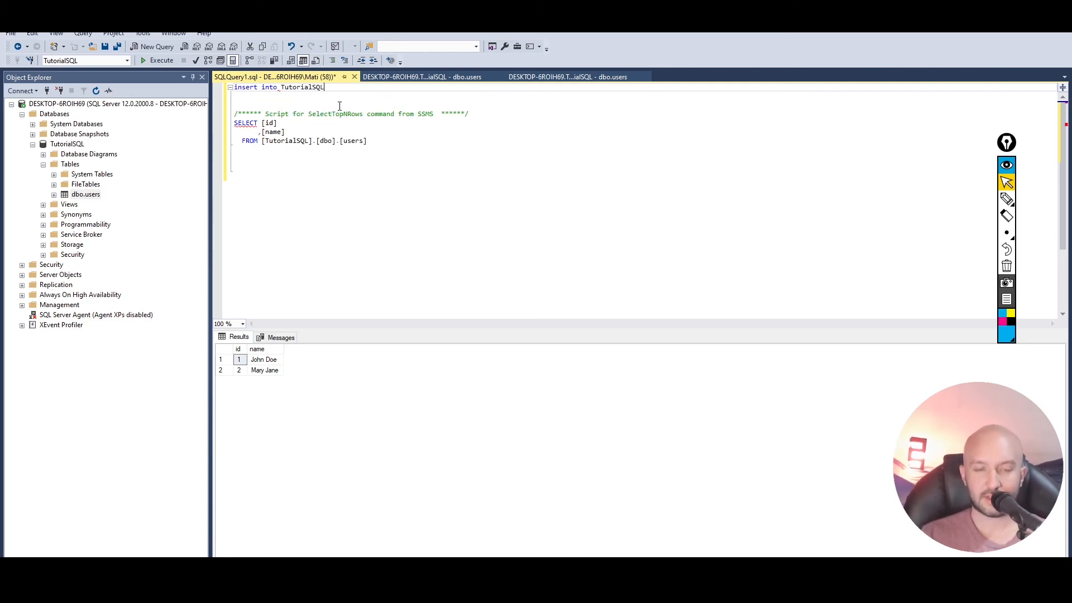
{"action": "type", "text": ".dbo."}
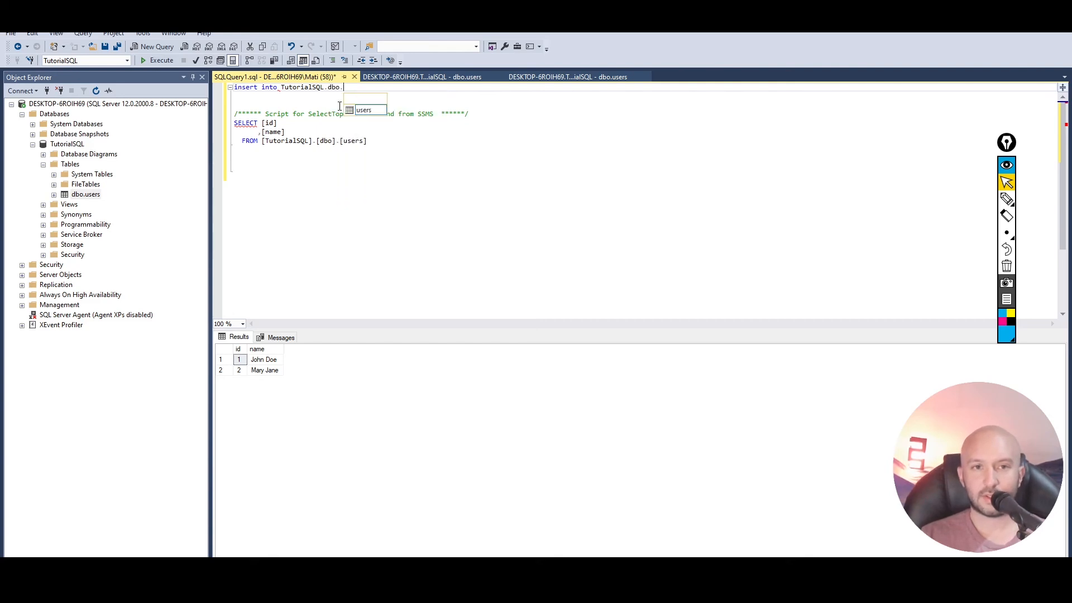
{"action": "type", "text": "users"}
{"action": "key", "text": "Down"}
{"action": "key", "text": "Return"}
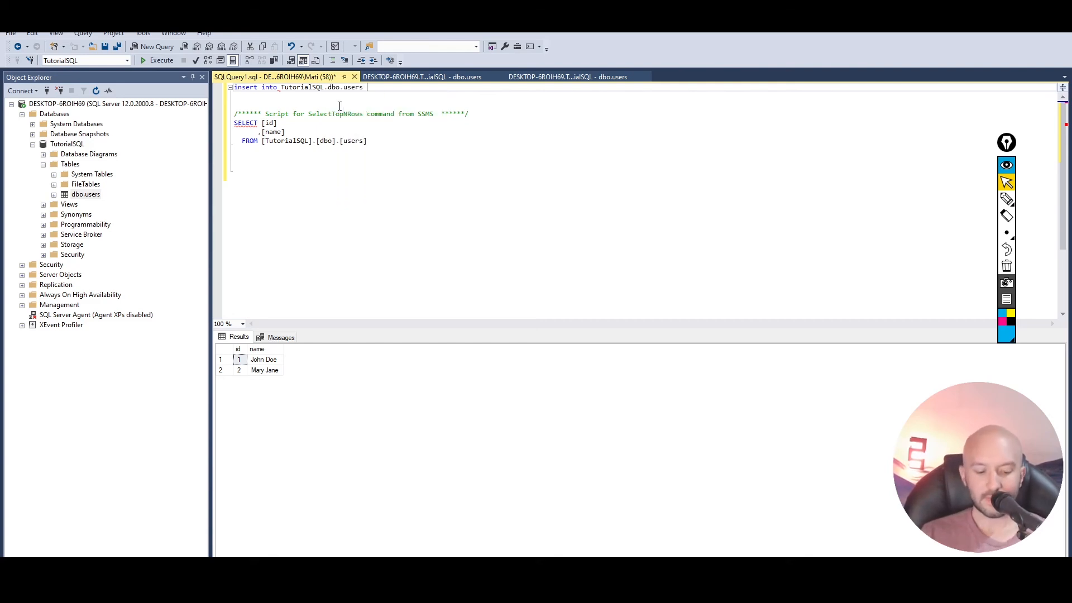
- Complete the insert statement with values (4, 'Testing', '3-3-2020')
{"action": "type", "text": "values "}
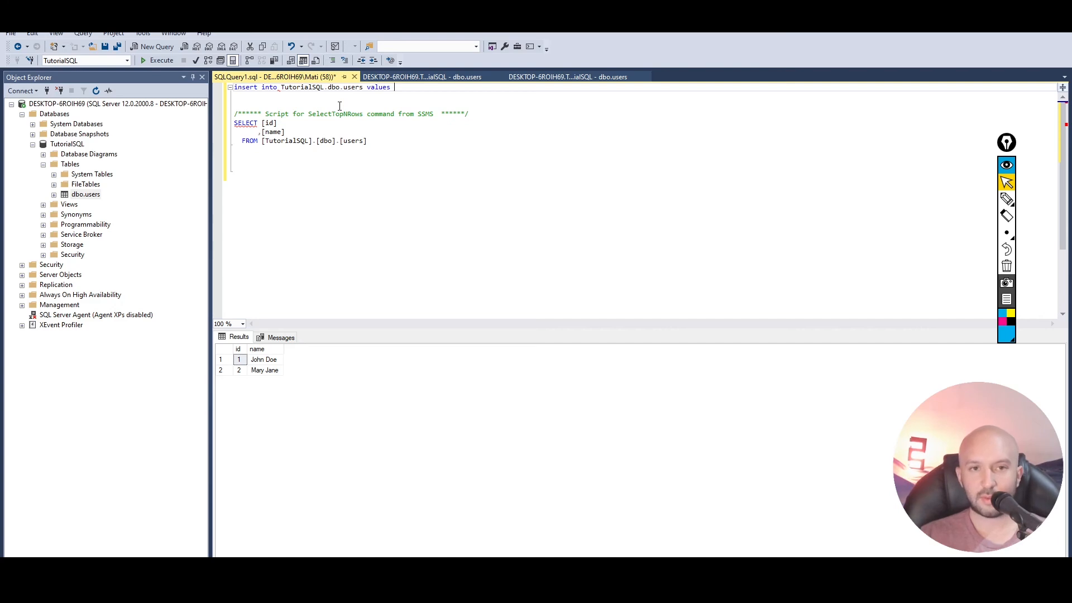
{"action": "type", "text": "(4,"}
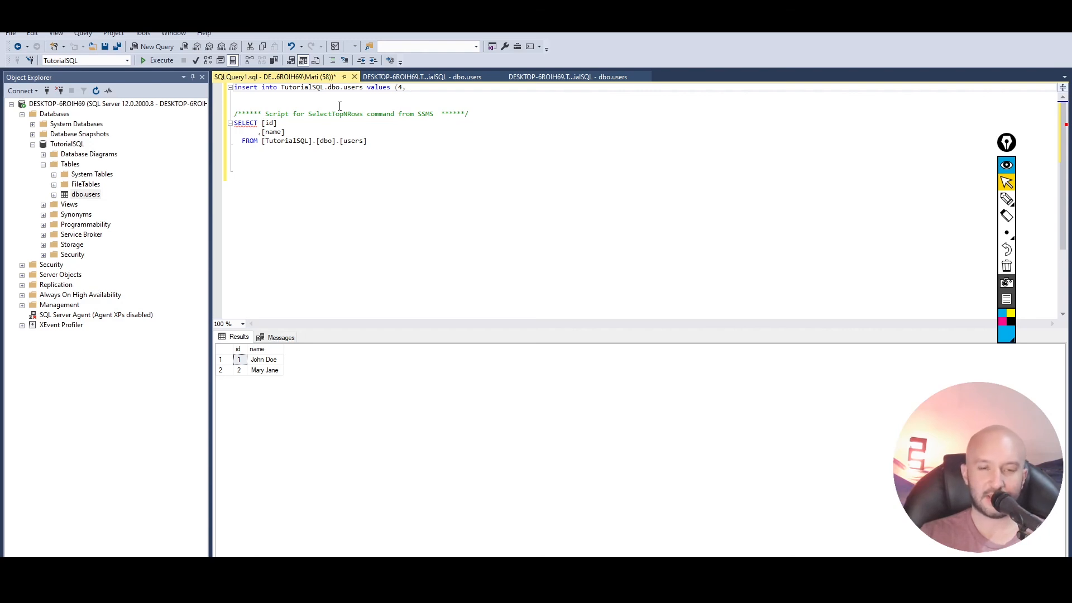
{"action": "type", "text": "'"}
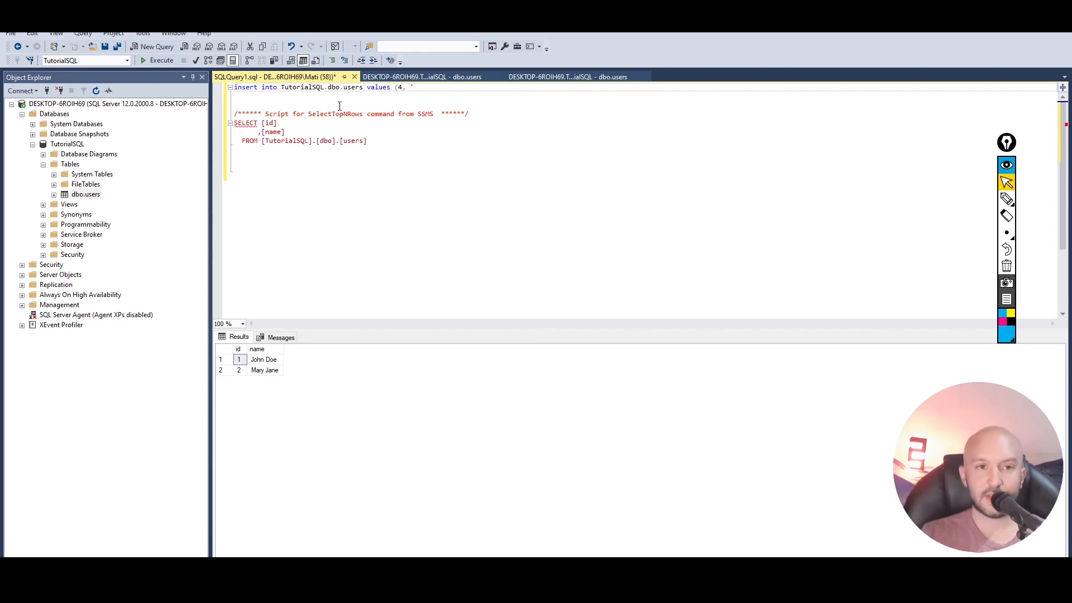
{"action": "type", "text": "Te"}
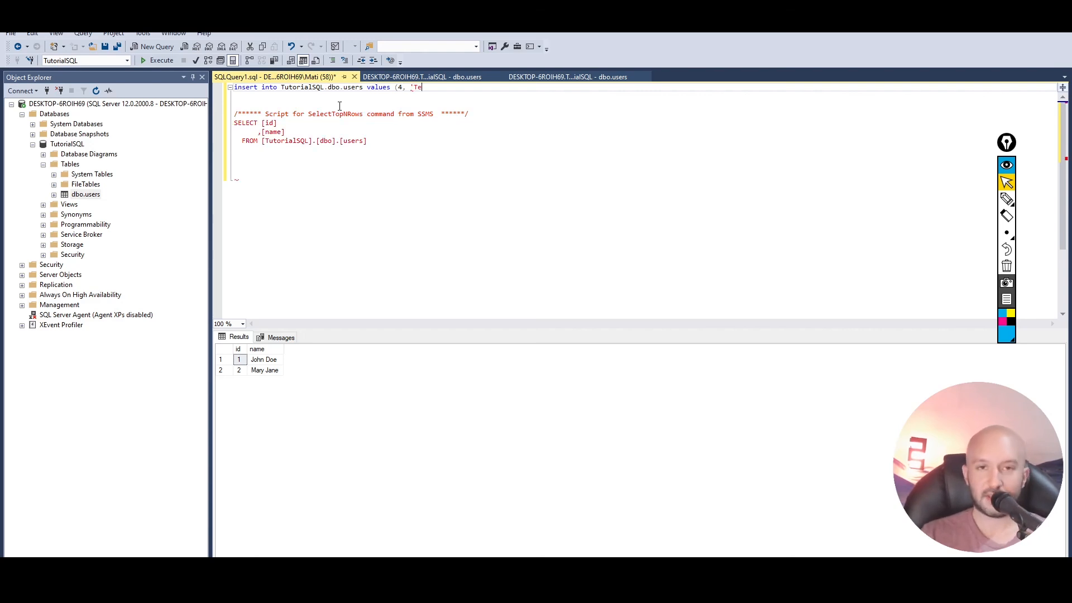
{"action": "type", "text": "sting', '"}
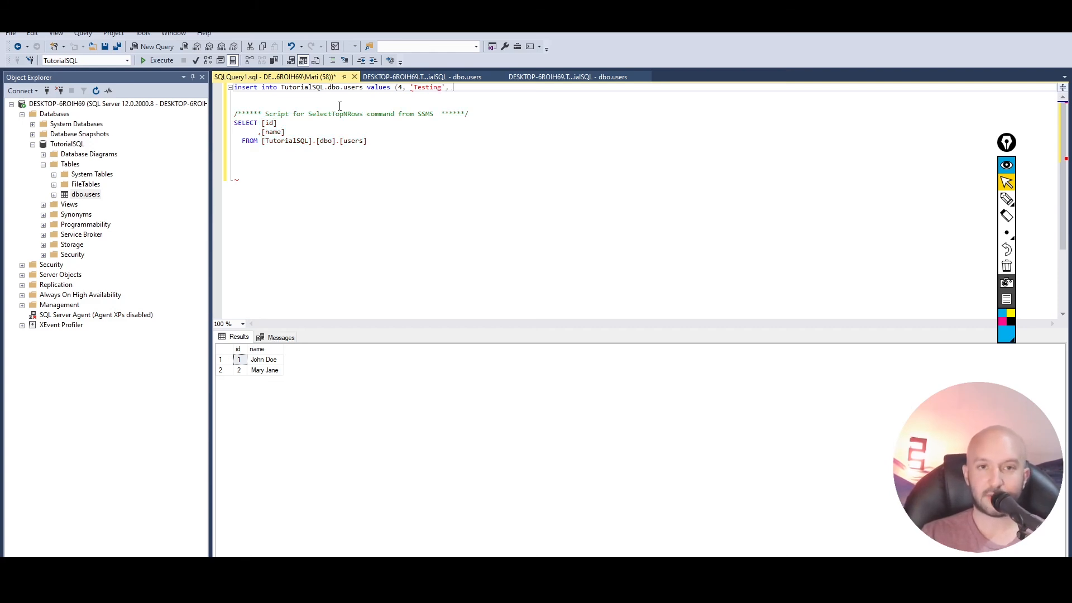
{"action": "type", "text": "1"}
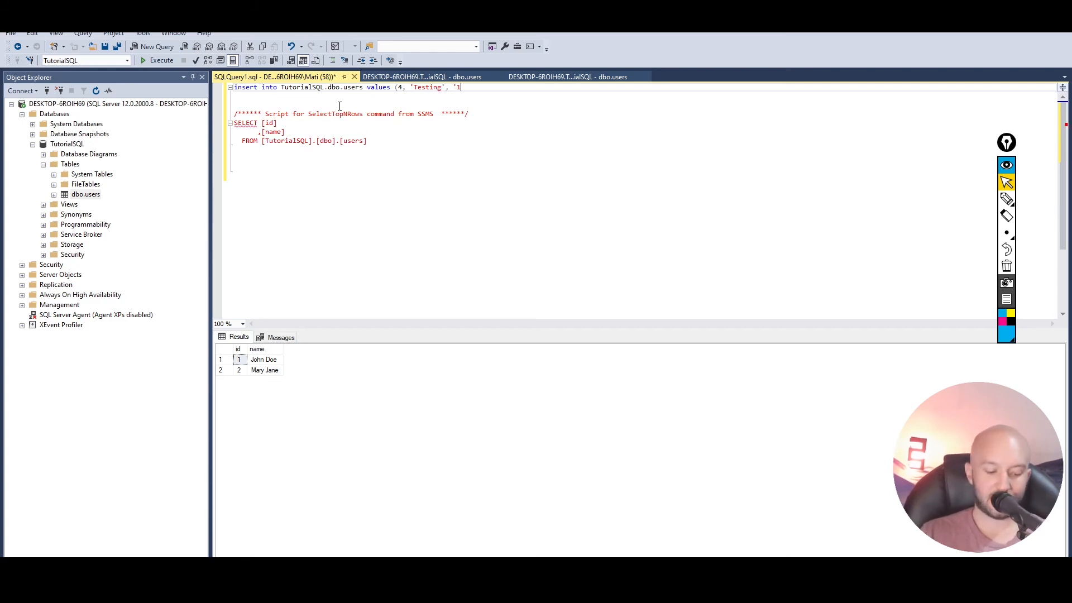
{"action": "key", "text": "BackSpace"}
{"action": "type", "text": "3-3-2020')"}
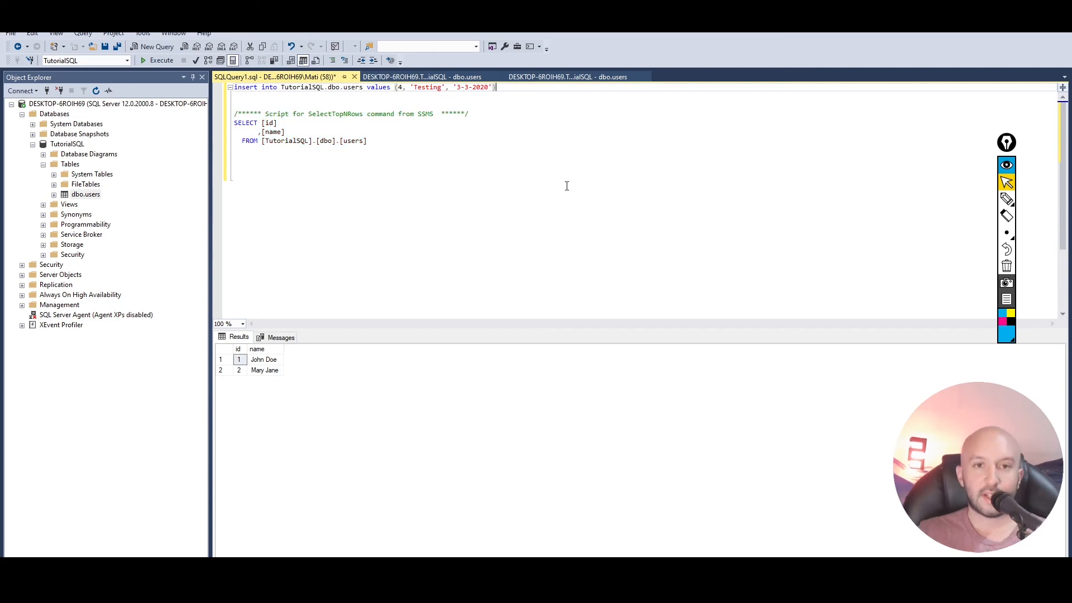
{"action": "left_click", "coordinate": [464, 201]}
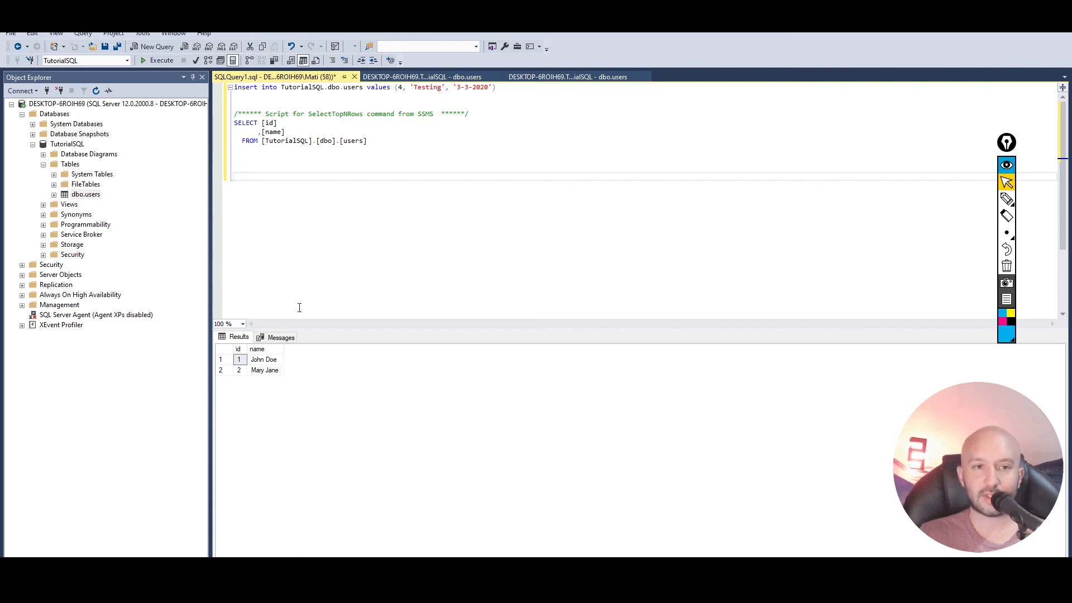
- Execute the insert and SELECT statements together and check the id and name of the added row
{"action": "left_click", "coordinate": [158, 61]}
{"action": "left_click", "coordinate": [264, 384]}
{"action": "left_click", "coordinate": [242, 384]}
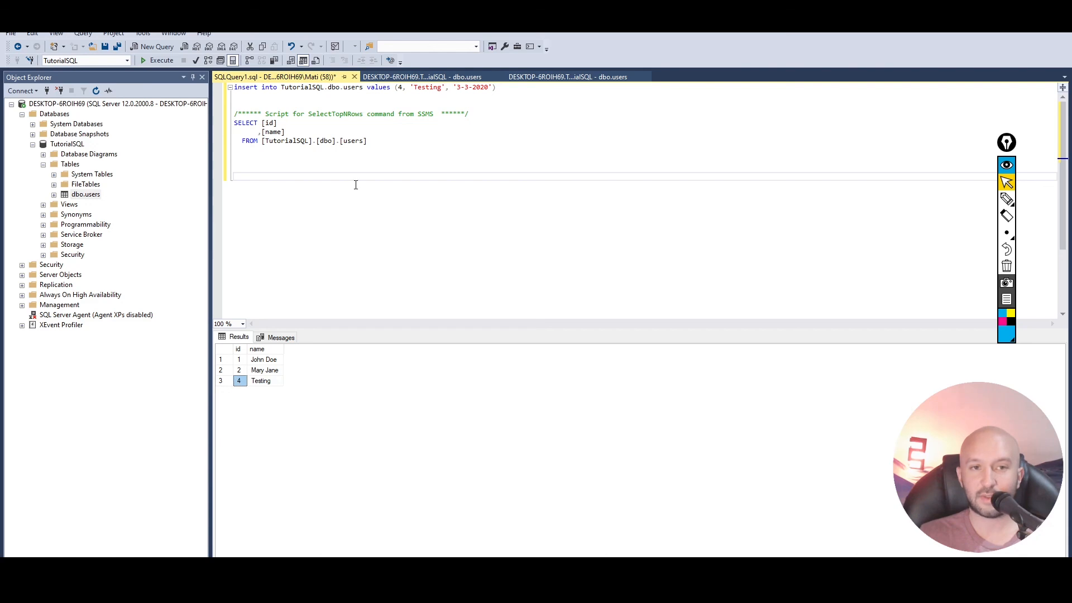
{"action": "left_click", "coordinate": [355, 184]}
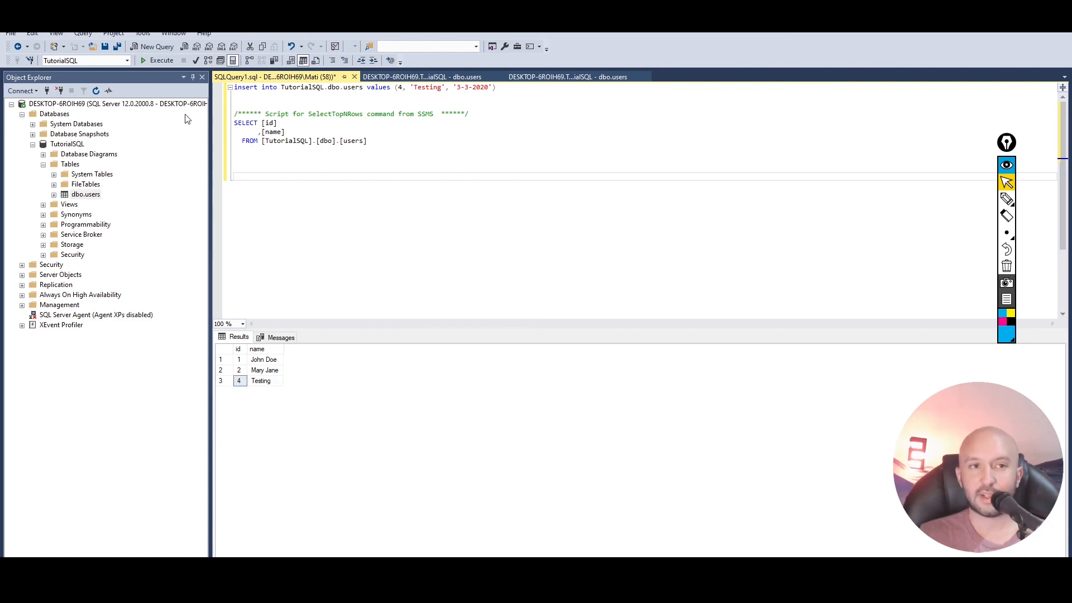